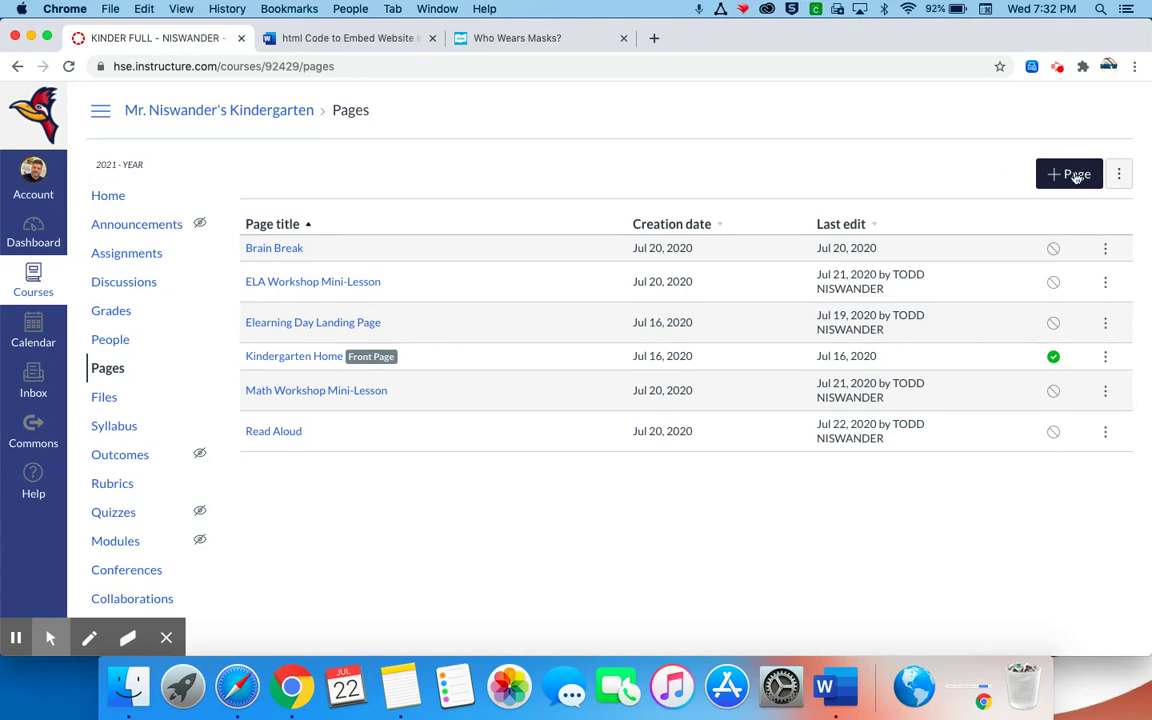
Step: Create a new page titled 'Social Story' in HTML editor mode, then bring up the embed-code Word document
click(1076, 176)
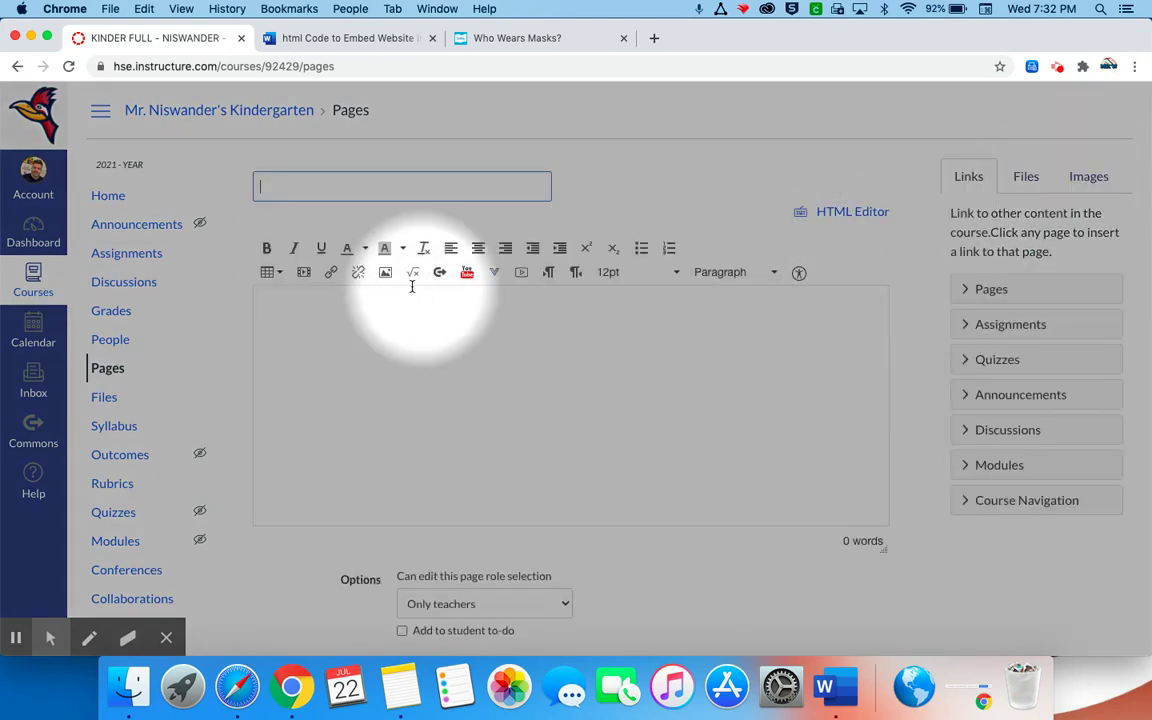
click(281, 186)
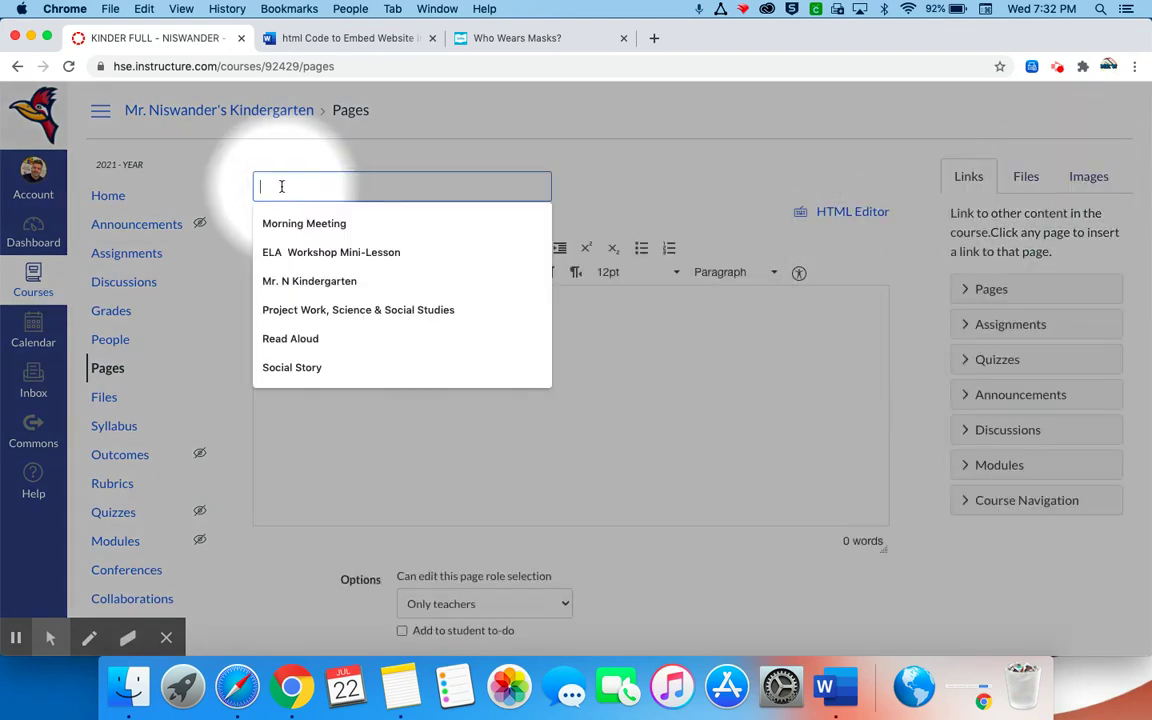
text(Sovi)
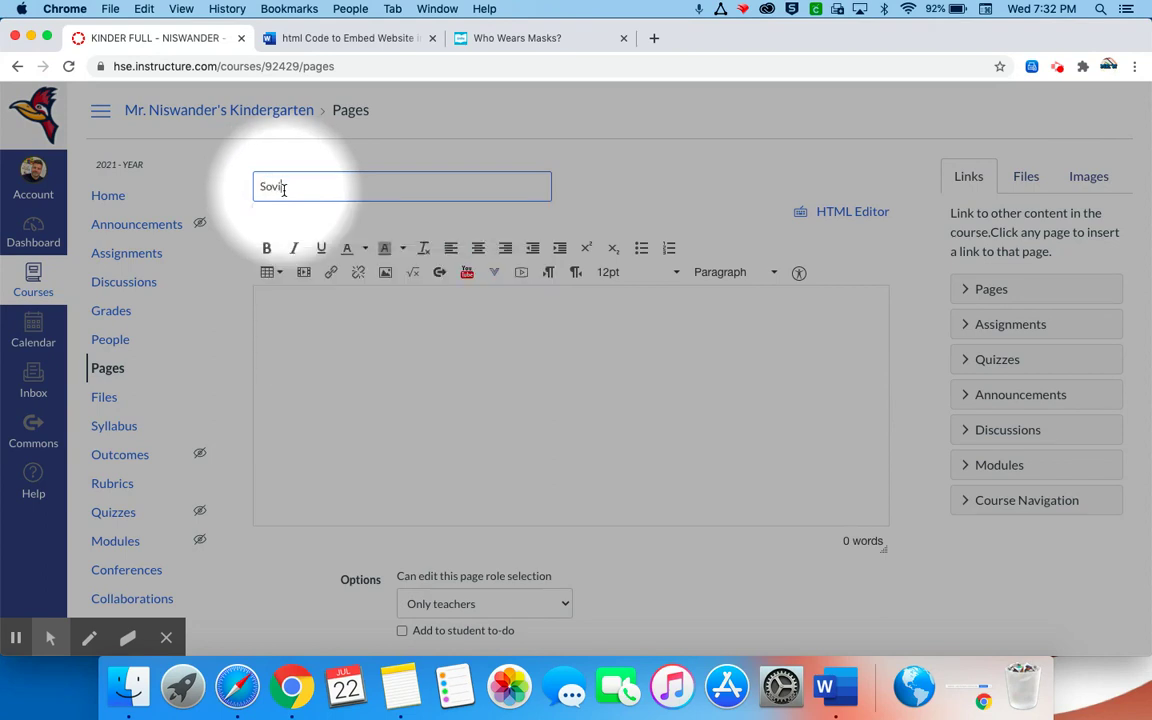
key(BackSpace)
key(BackSpace)
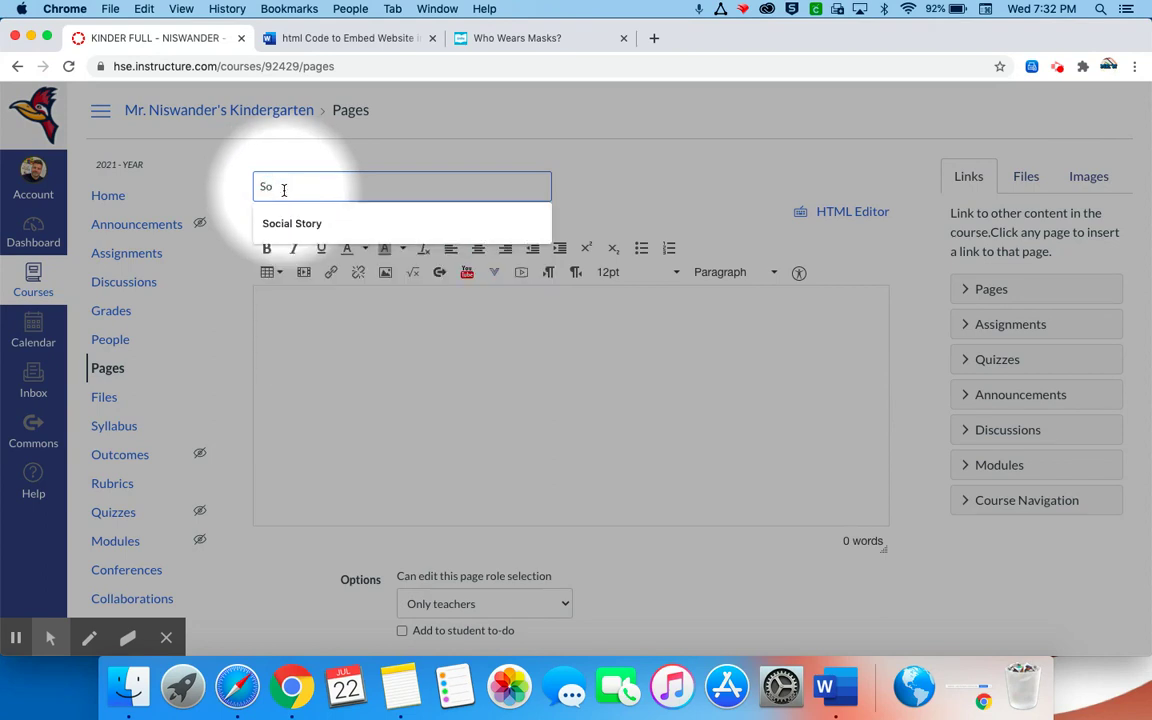
text(cial Story)
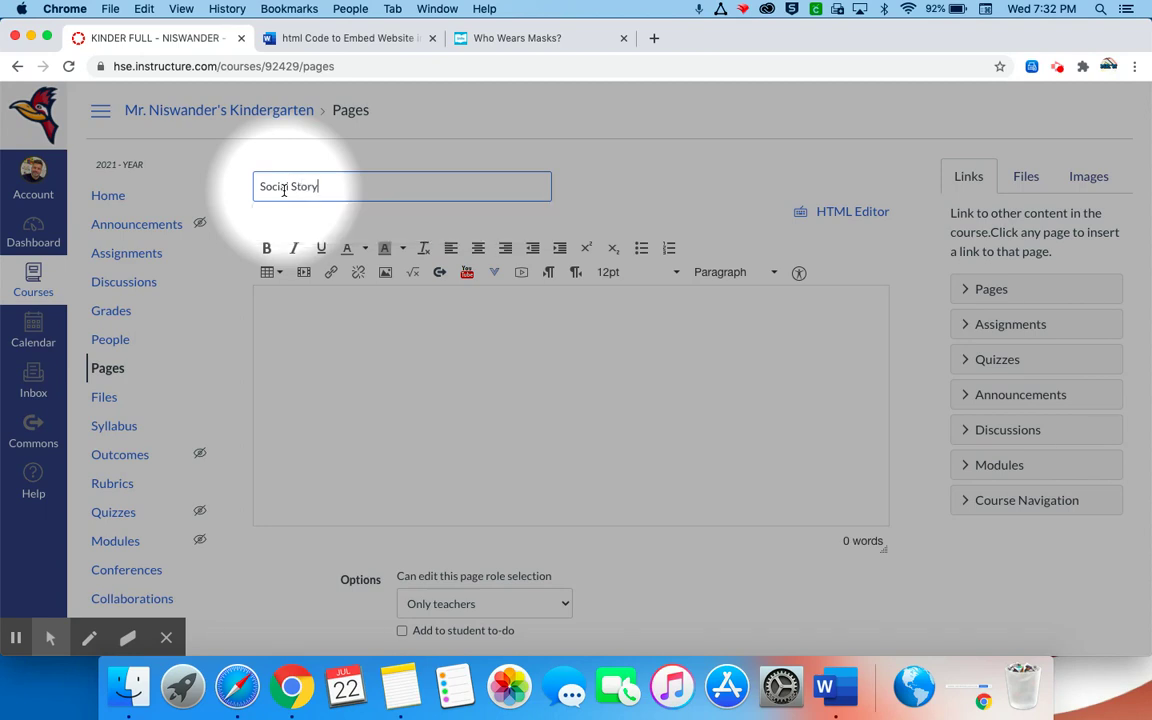
click(845, 213)
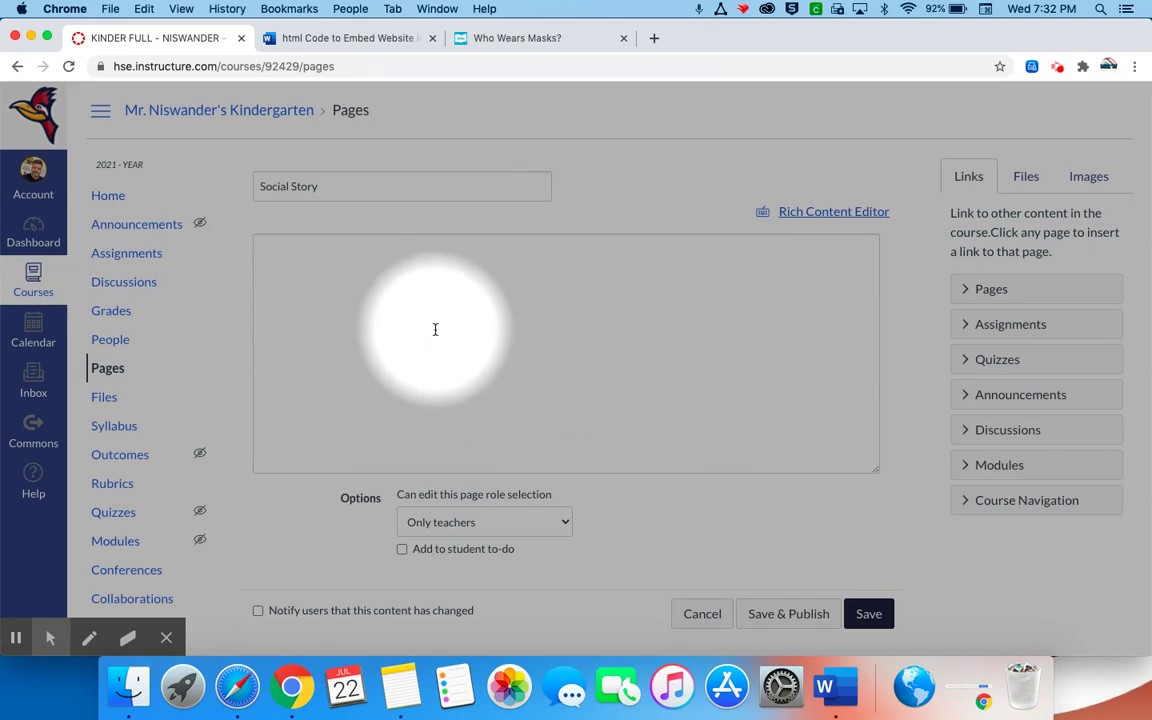
click(339, 39)
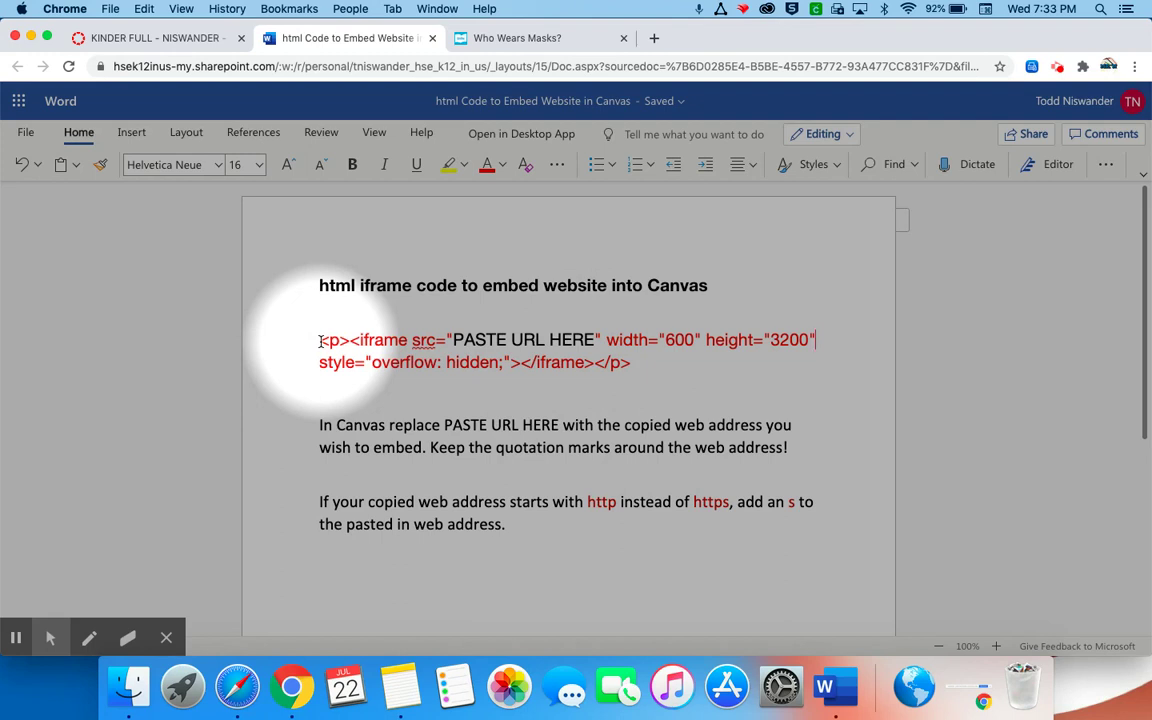
Step: Select the <p><iframe…></iframe></p> embed-code paragraph in the Word document
drag(346, 340, 648, 368)
key(super+c)
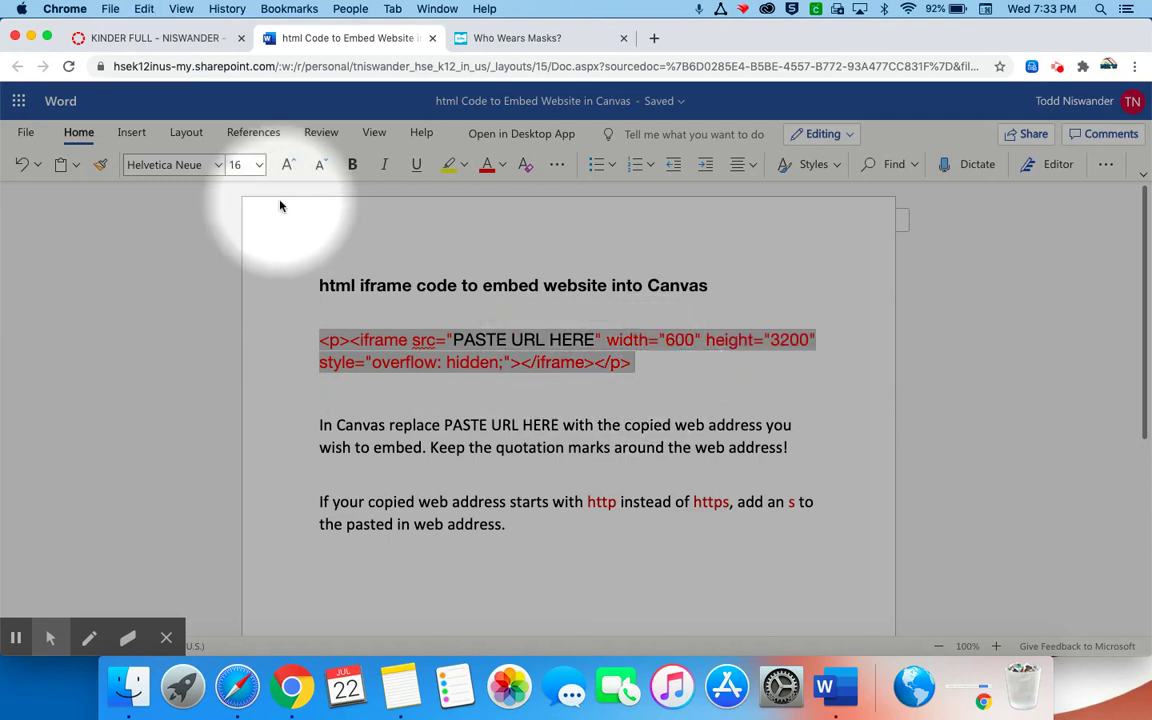
Step: Paste the iframe embed code into the Social Story page's HTML body
click(160, 38)
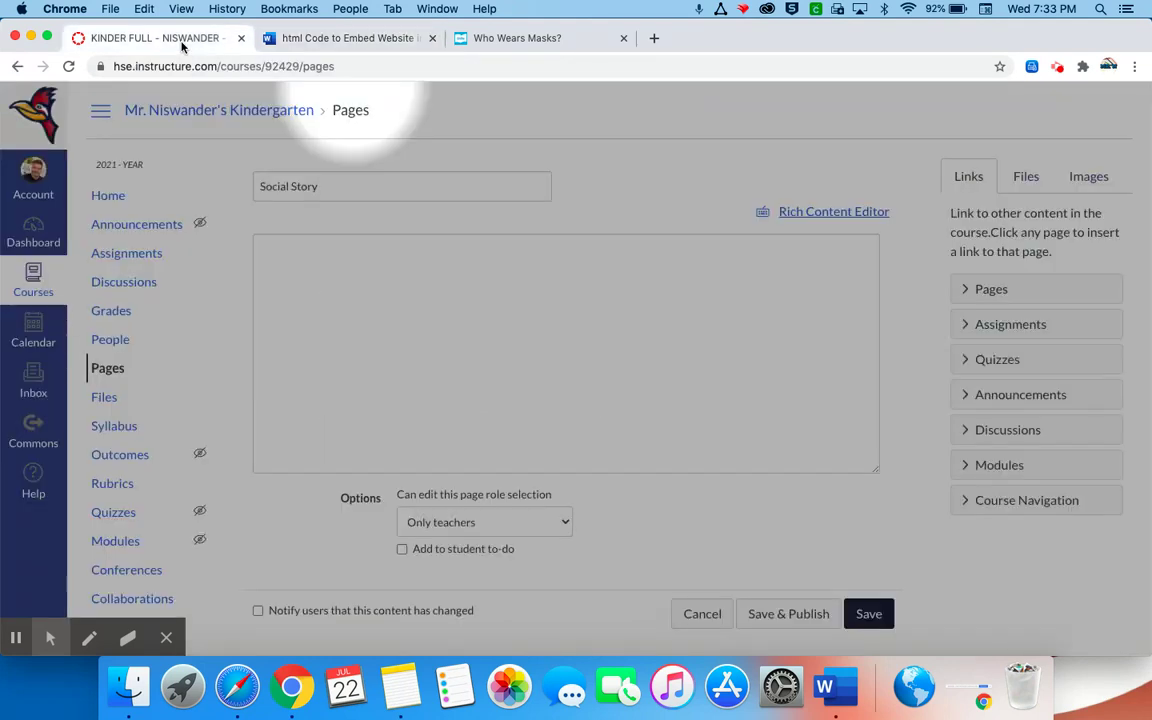
click(263, 245)
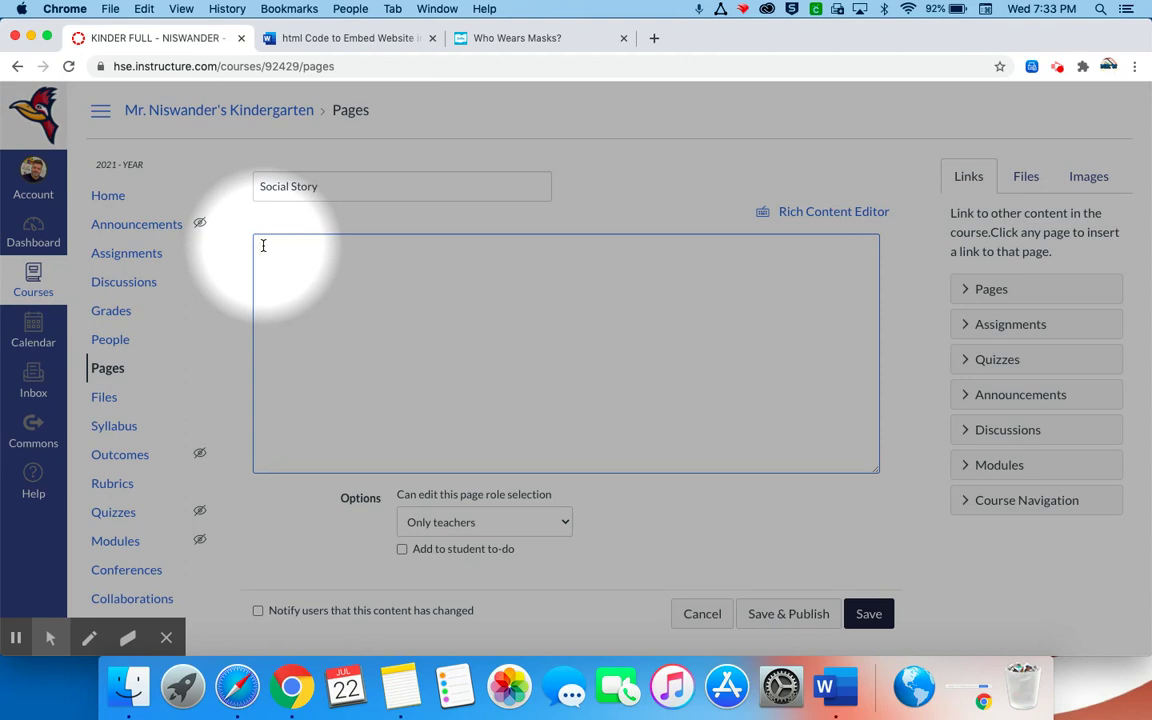
key(super+v)
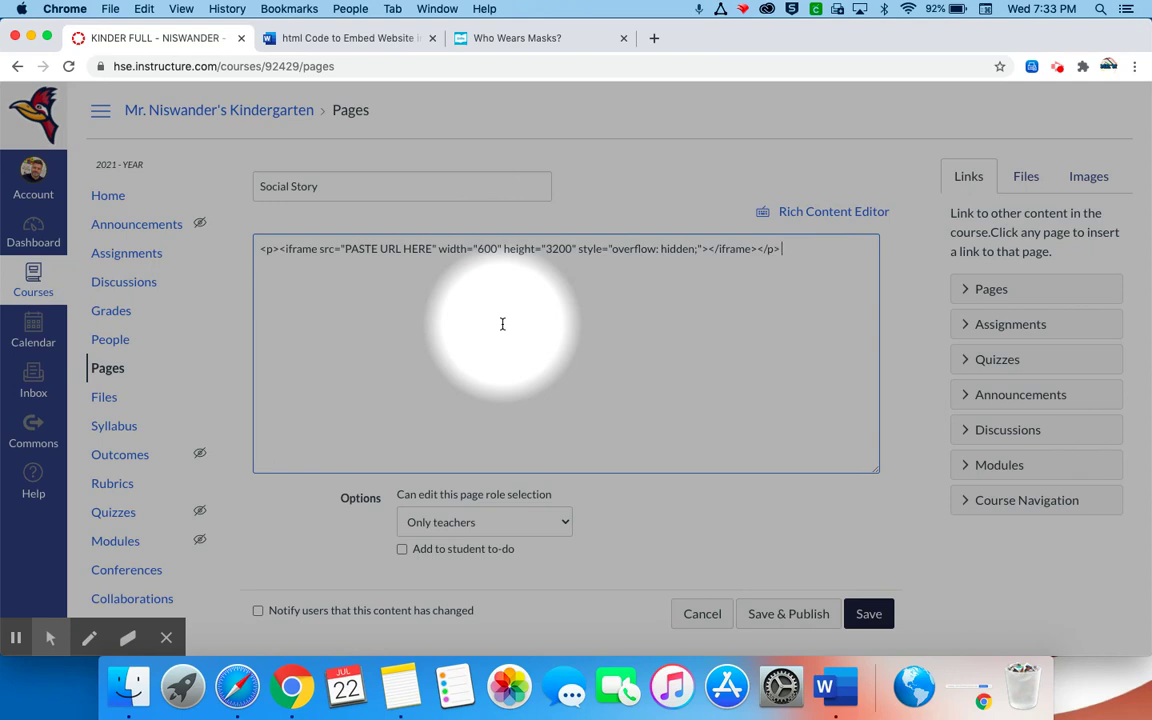
click(527, 40)
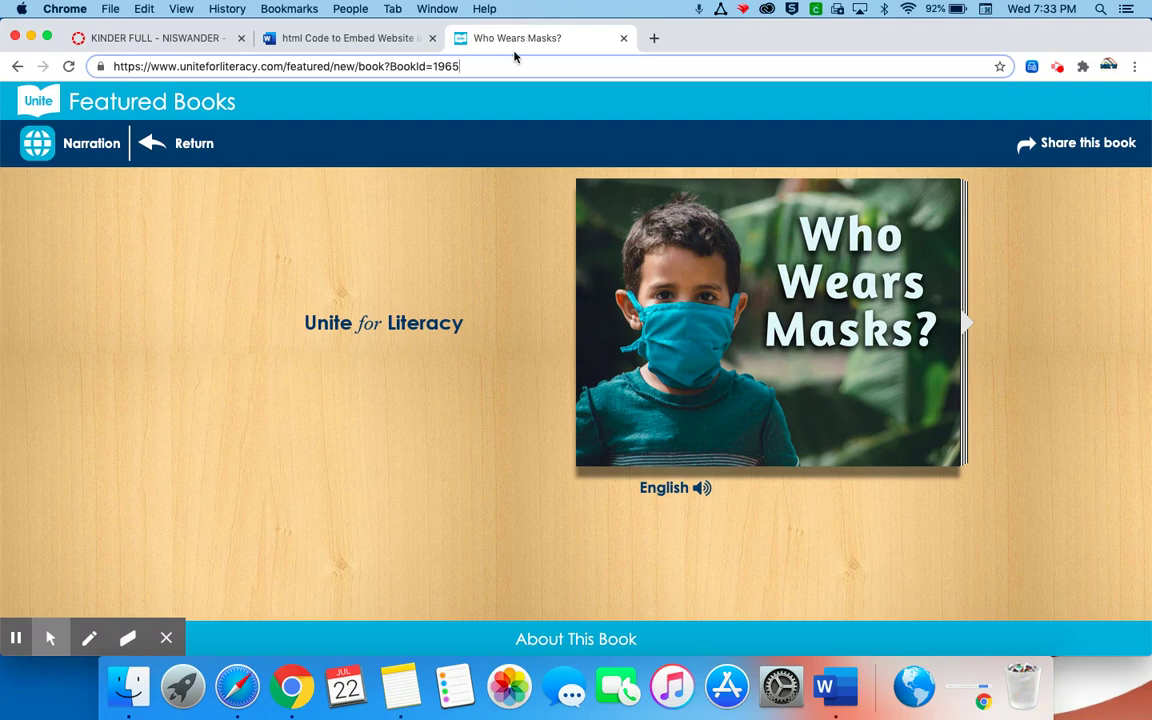
Step: Select the Who Wears Masks? book page's web address in the address bar to copy it
key(super+f)
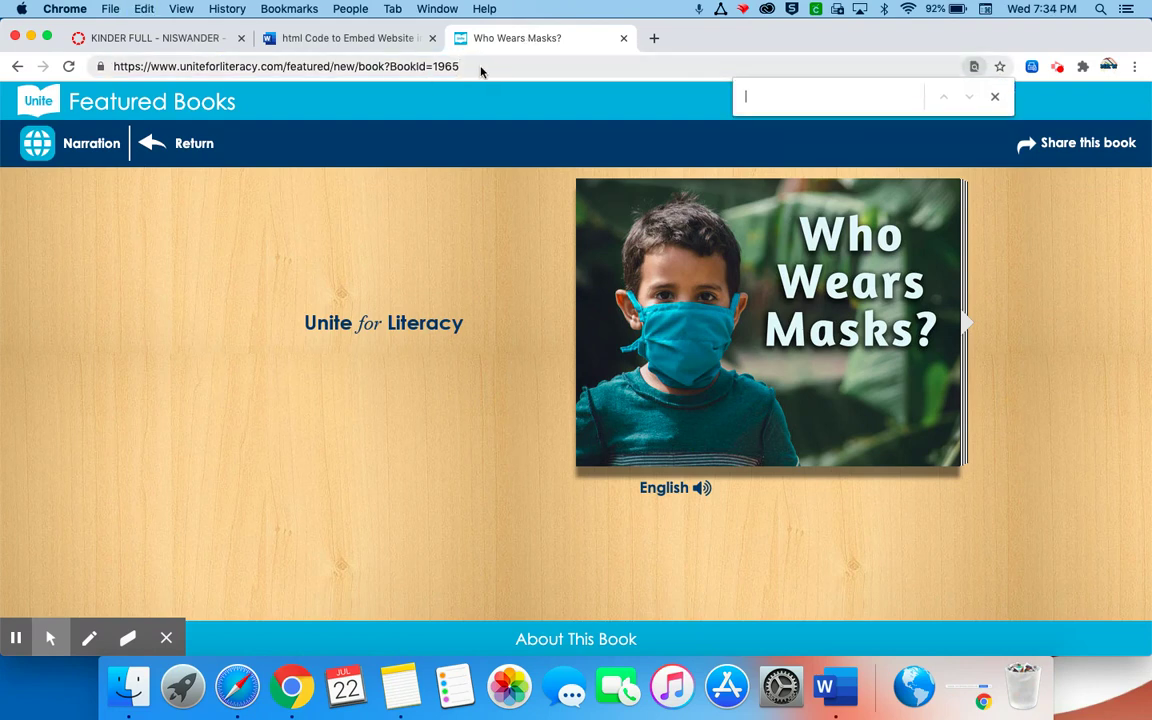
drag(465, 66, 108, 66)
key(cmd+c)
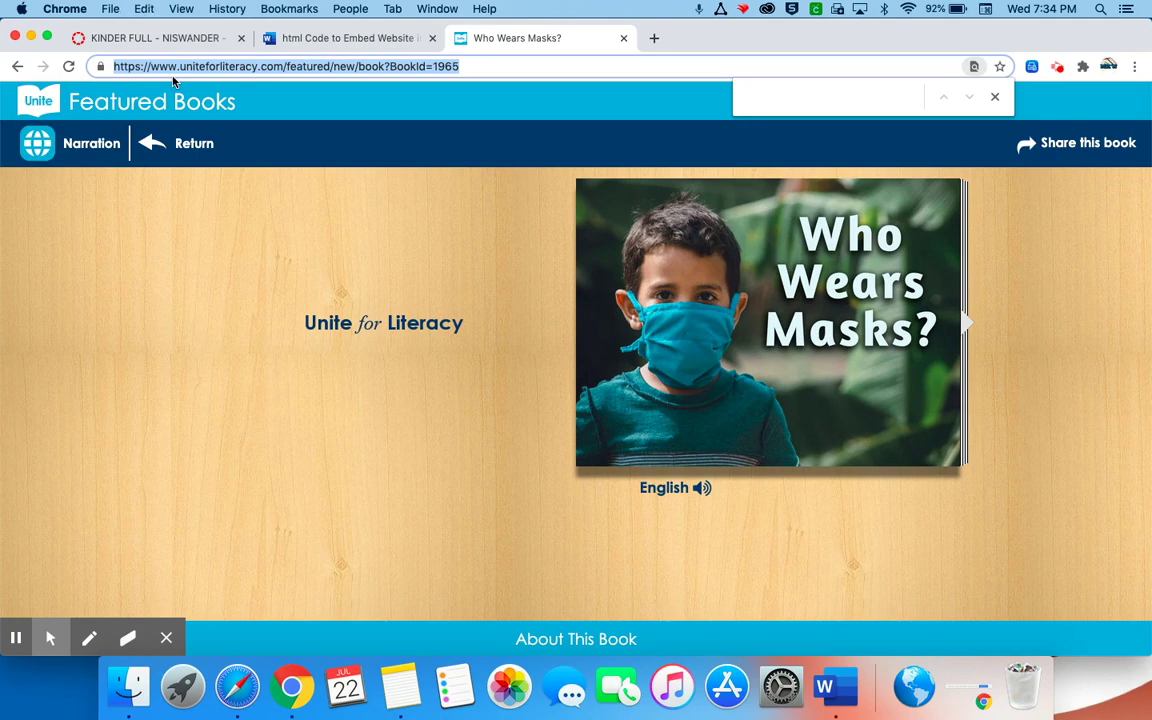
click(189, 40)
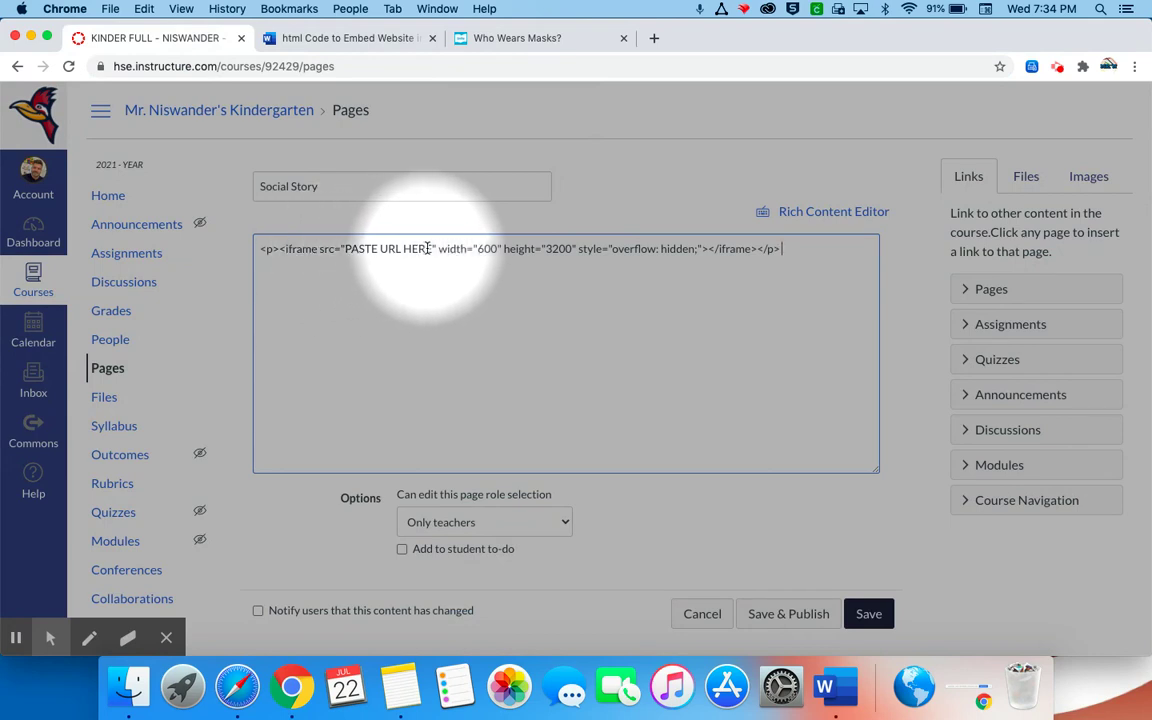
Step: Replace the PASTE URL HERE placeholder in the iframe src with the book's address
drag(432, 249, 344, 252)
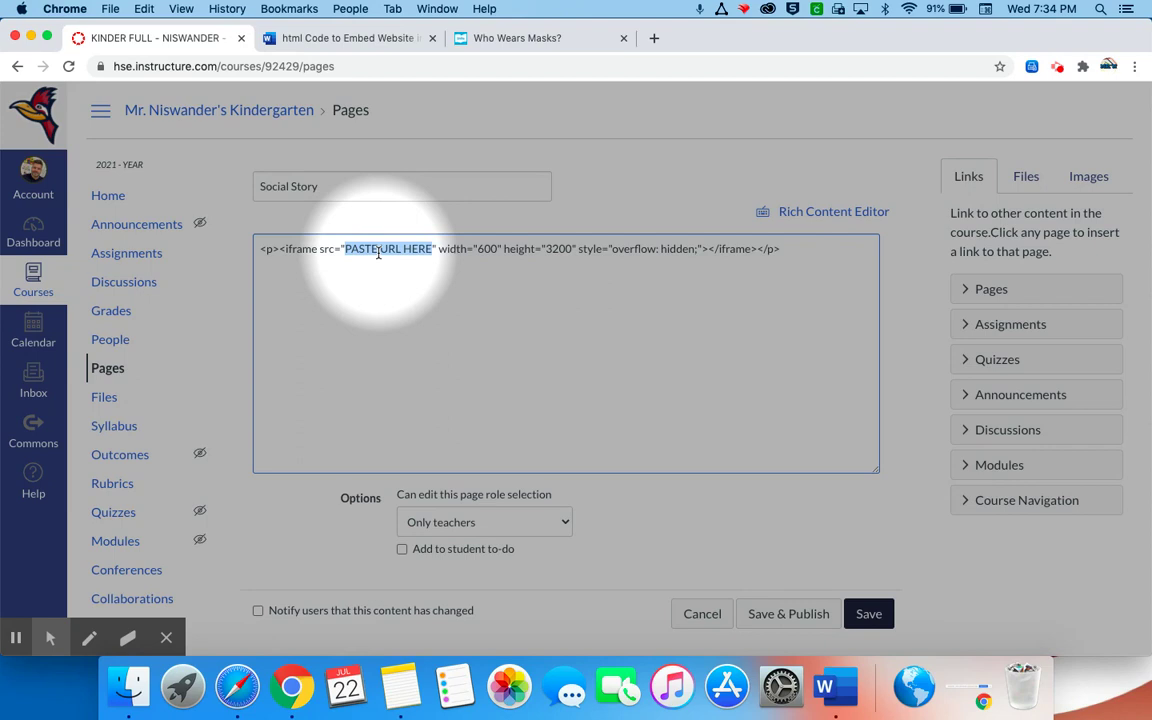
key(cmd+v)
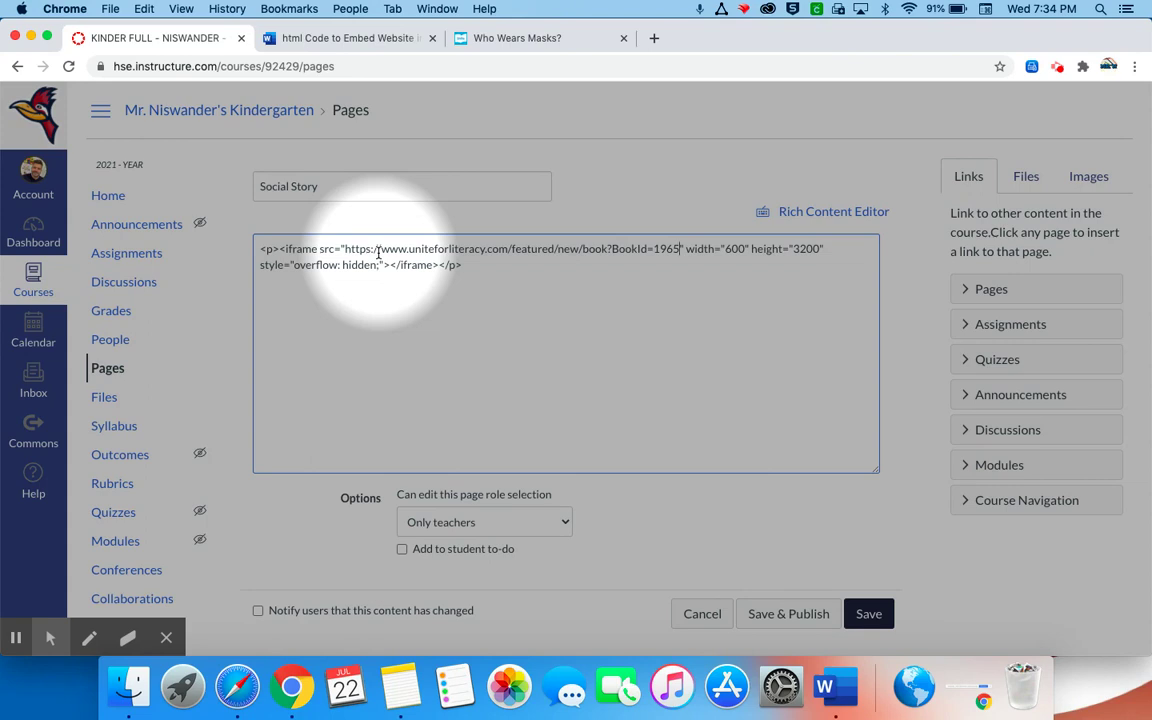
Step: Compare the Word embed instructions against the iframe code in the Canvas editor
click(330, 38)
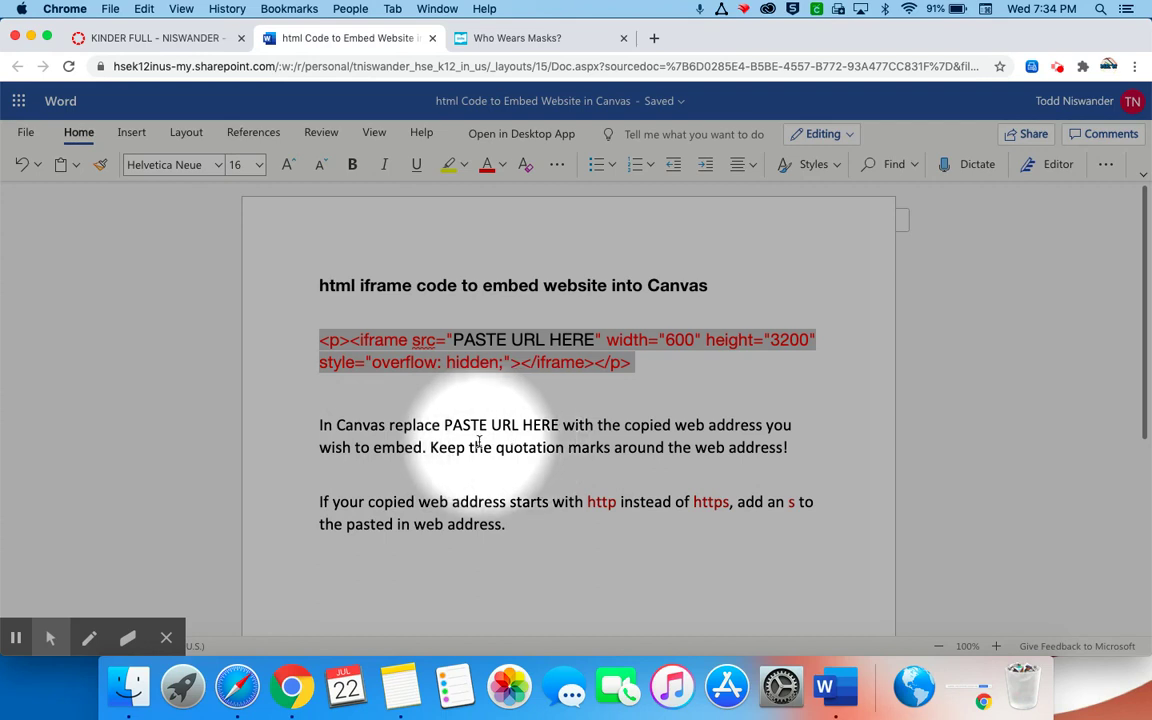
click(180, 39)
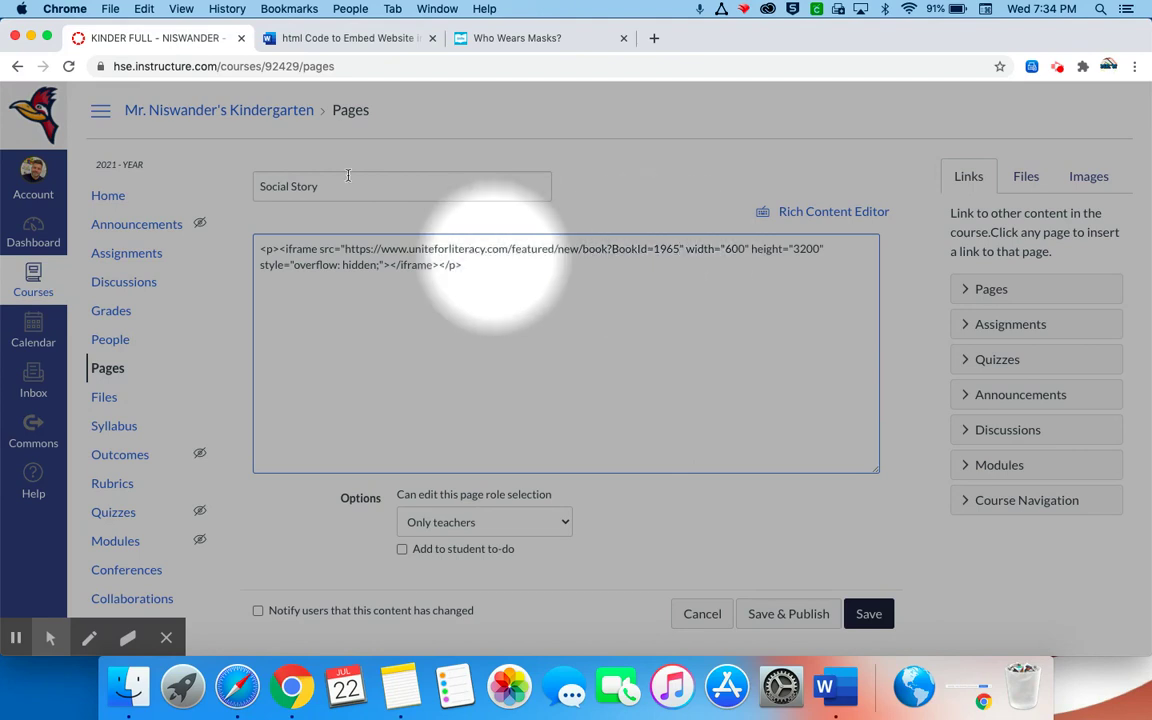
click(300, 38)
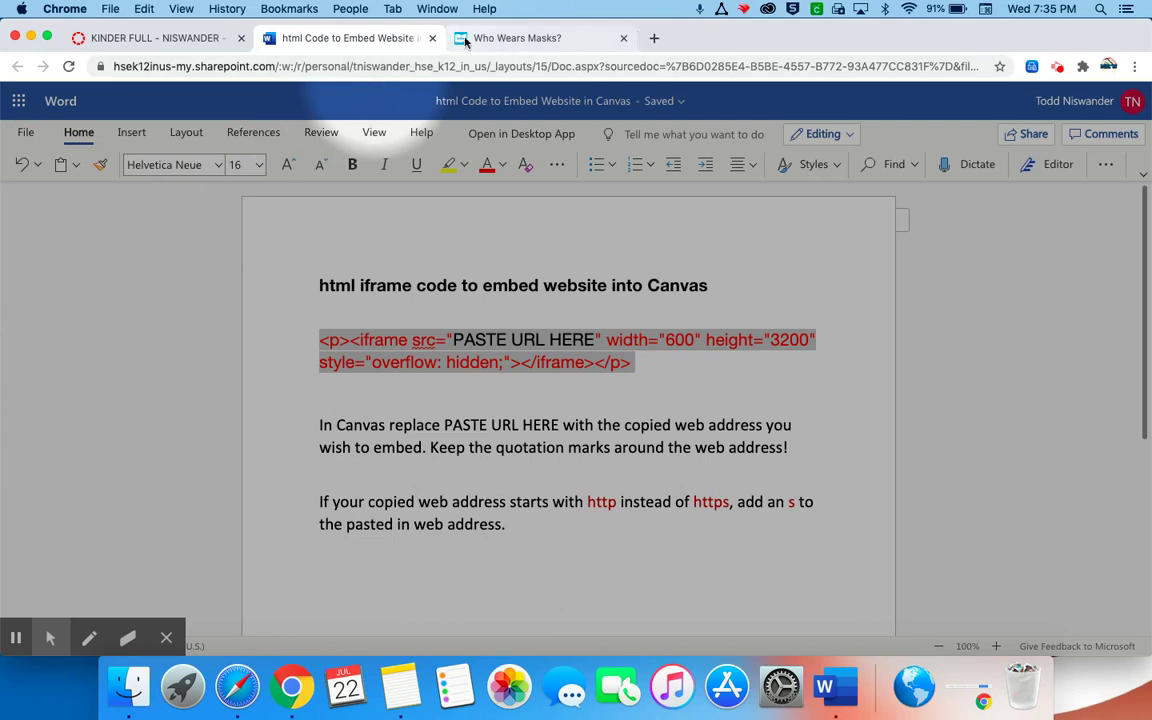
click(141, 40)
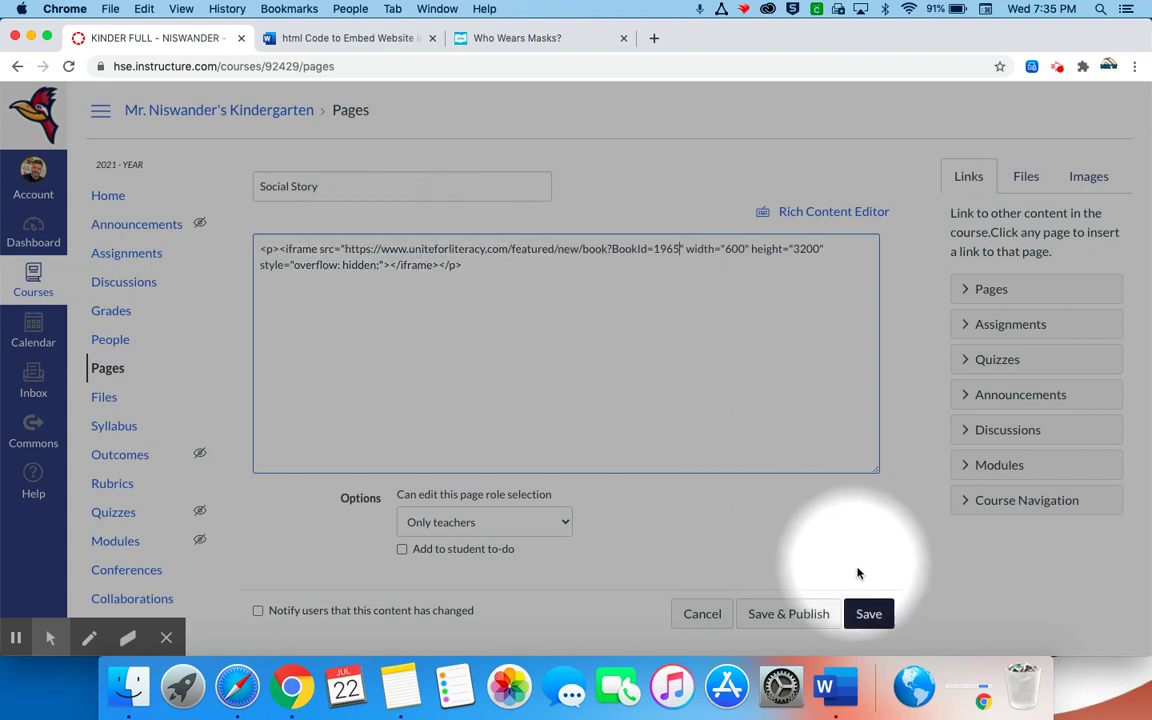
Step: Save the Social Story page and scroll through it to view the embedded book
click(868, 612)
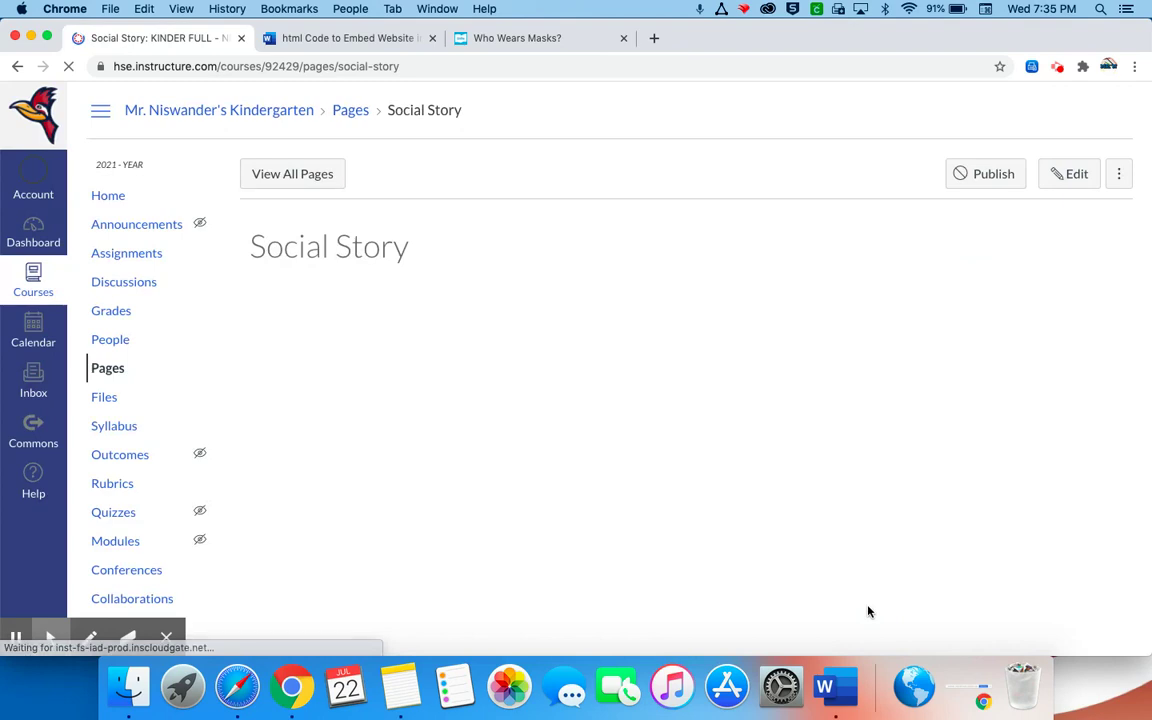
scroll(660, 454, down, 5)
scroll(660, 454, down, 5)
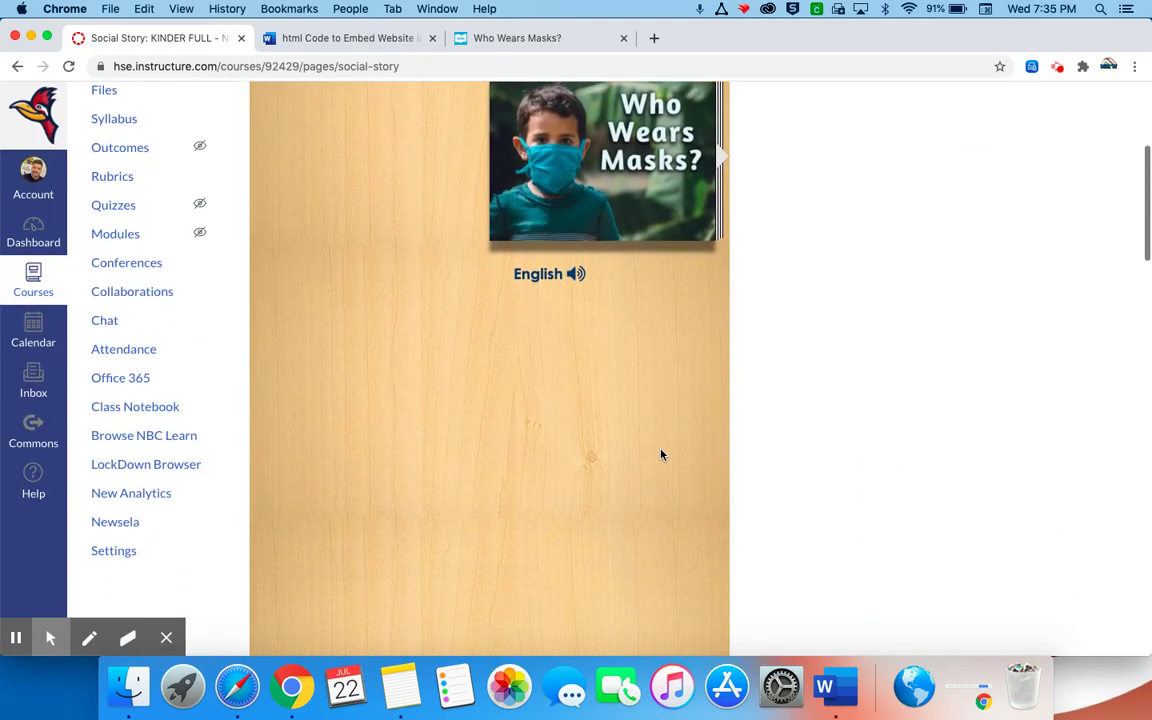
scroll(660, 454, down, 8)
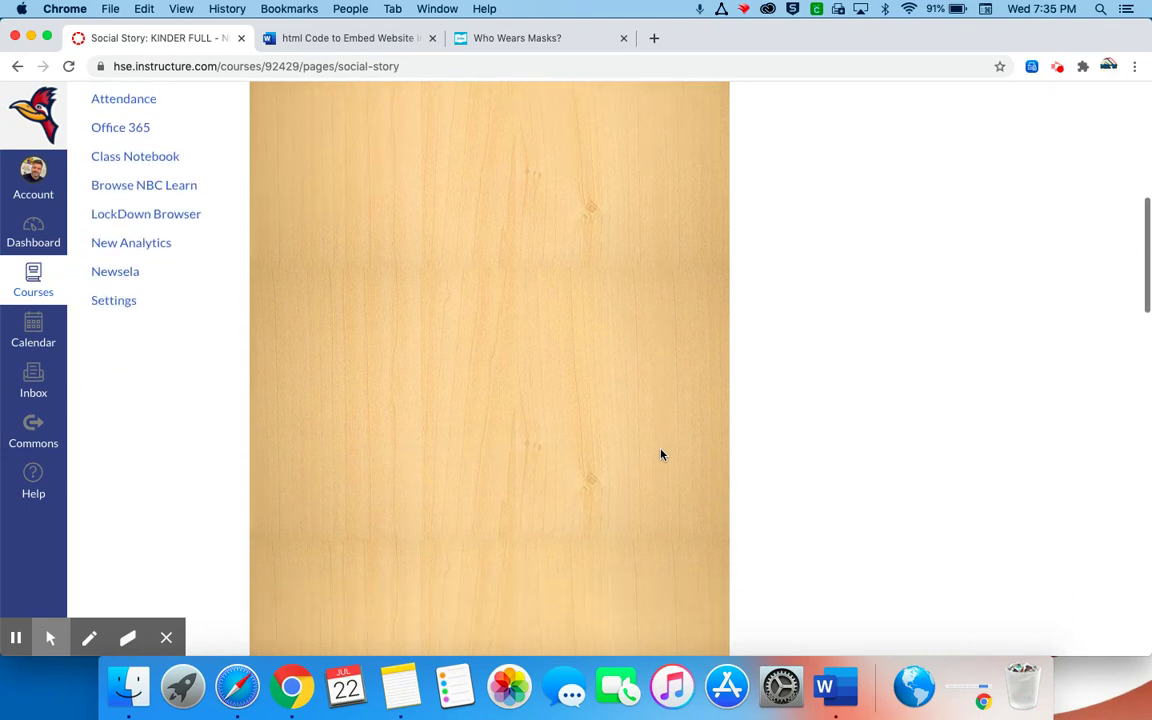
scroll(660, 454, down, 5)
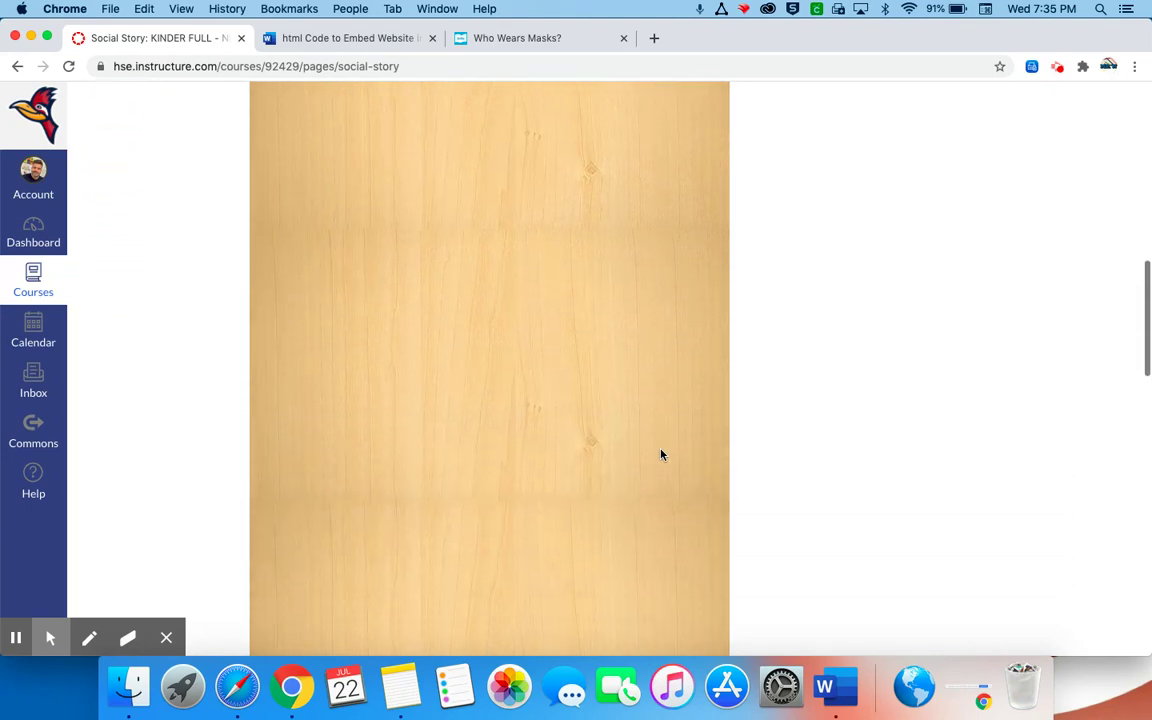
scroll(660, 454, up, 15)
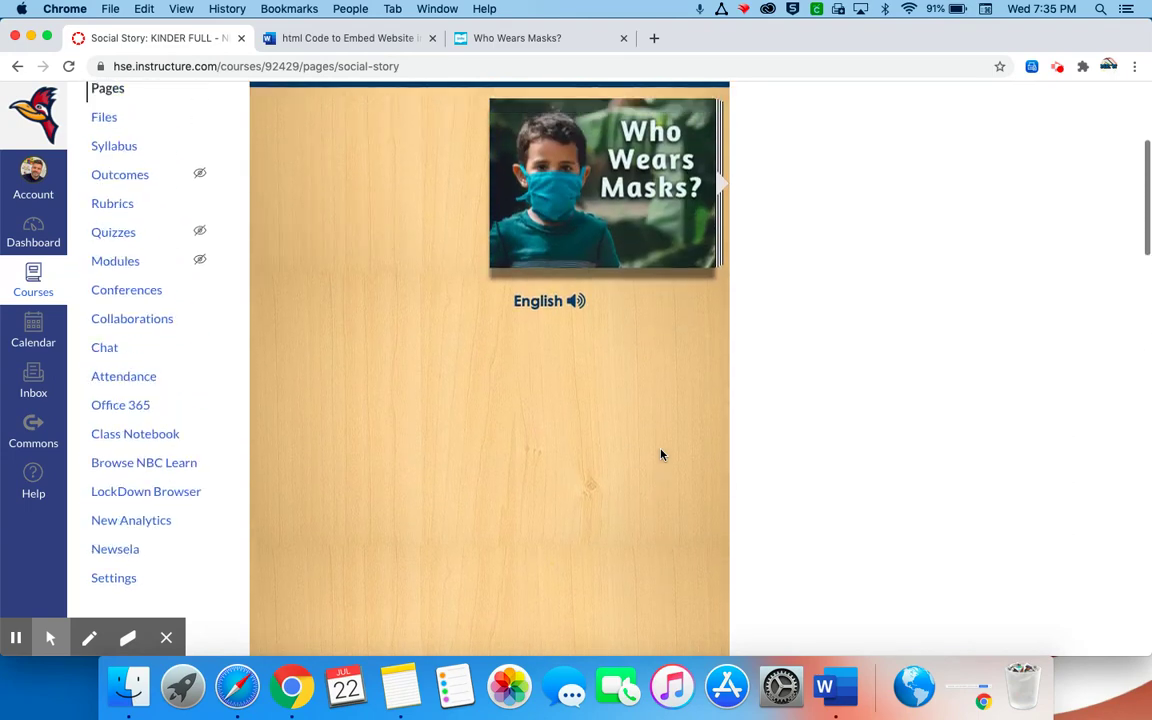
scroll(660, 454, up, 2)
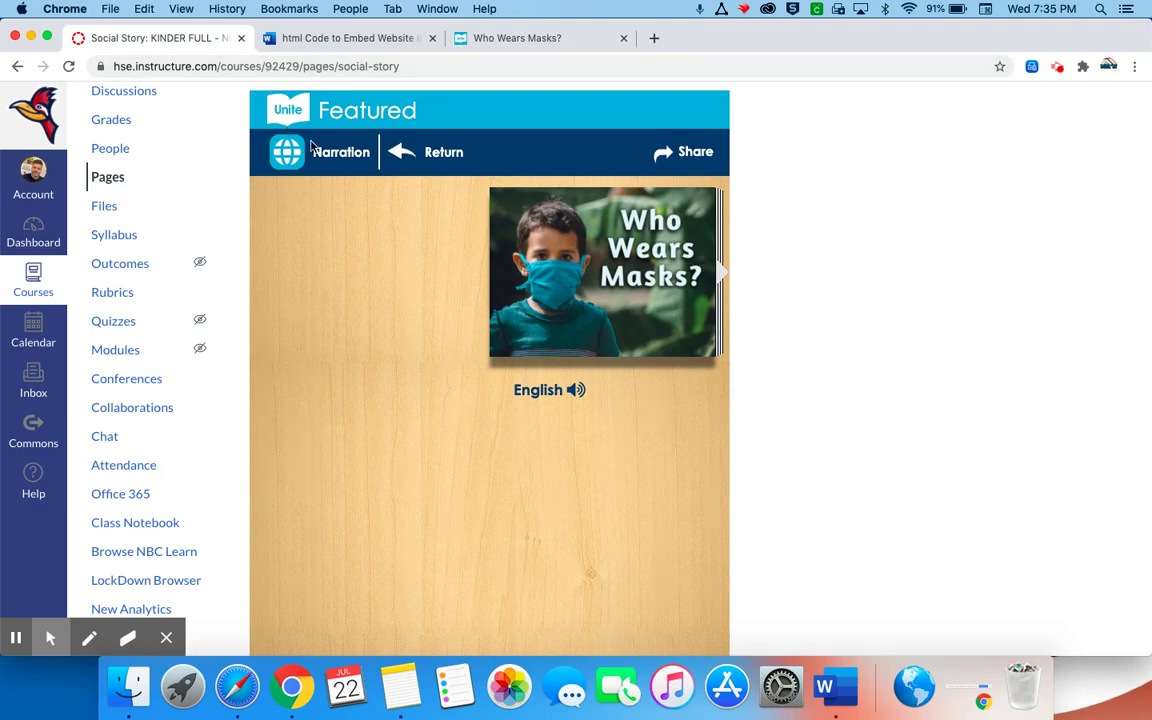
scroll(314, 147, up, 8)
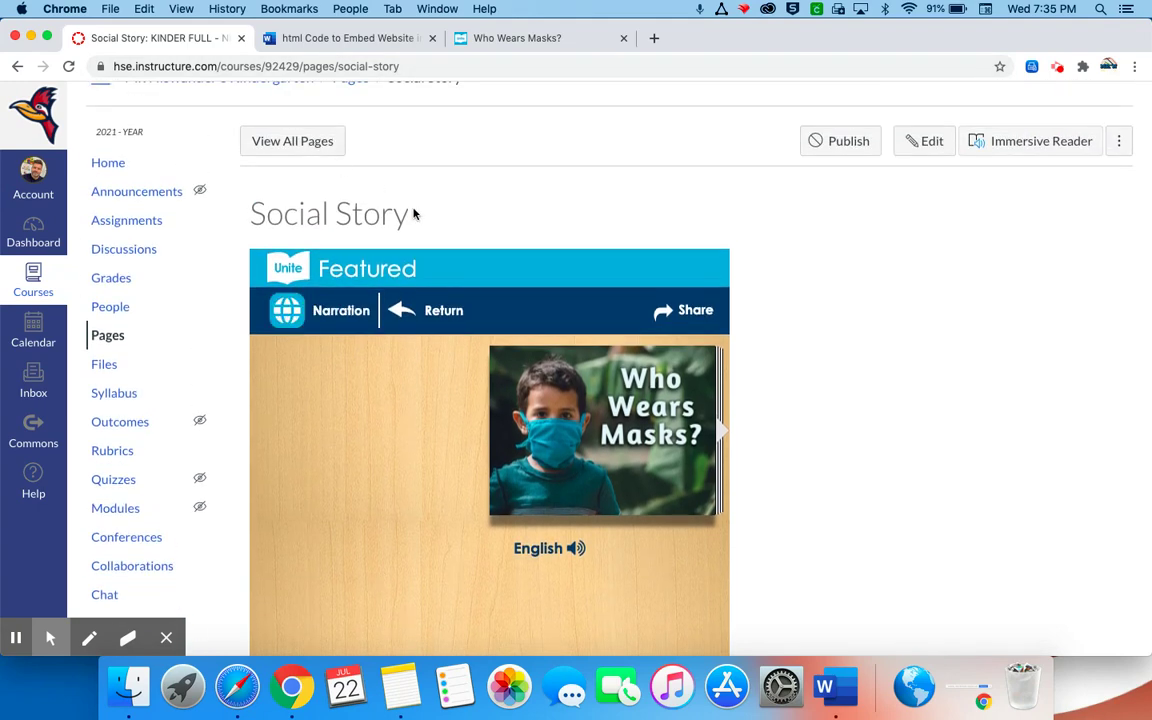
key(super+f)
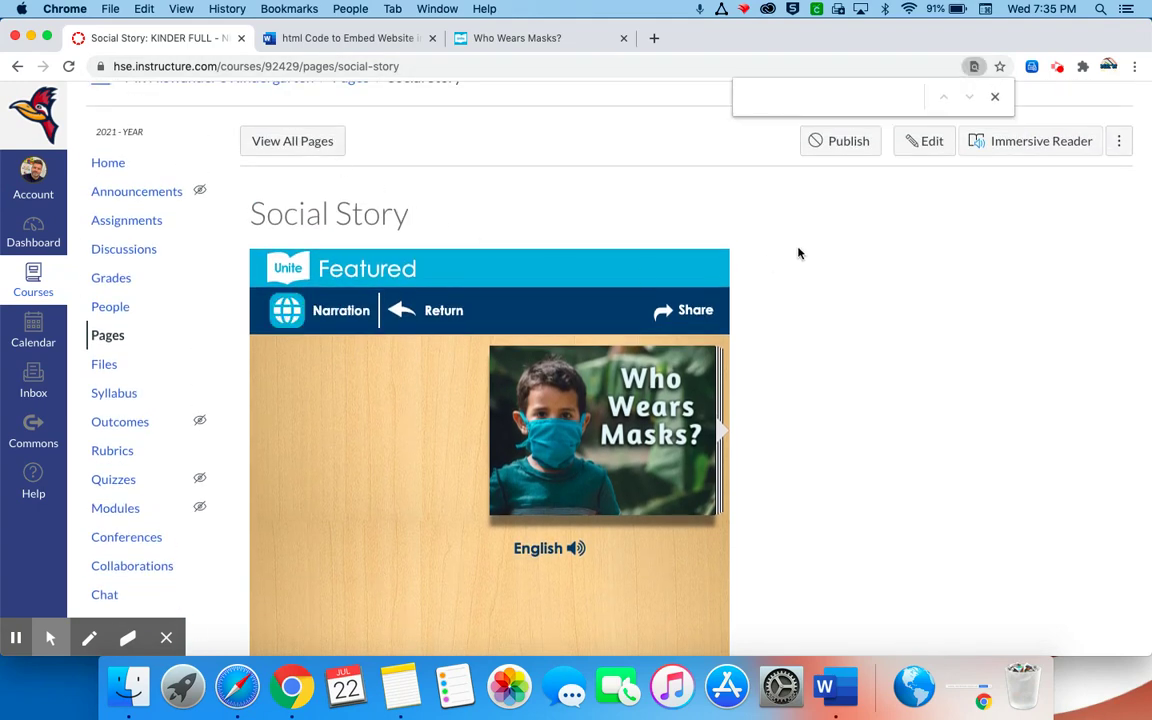
click(995, 96)
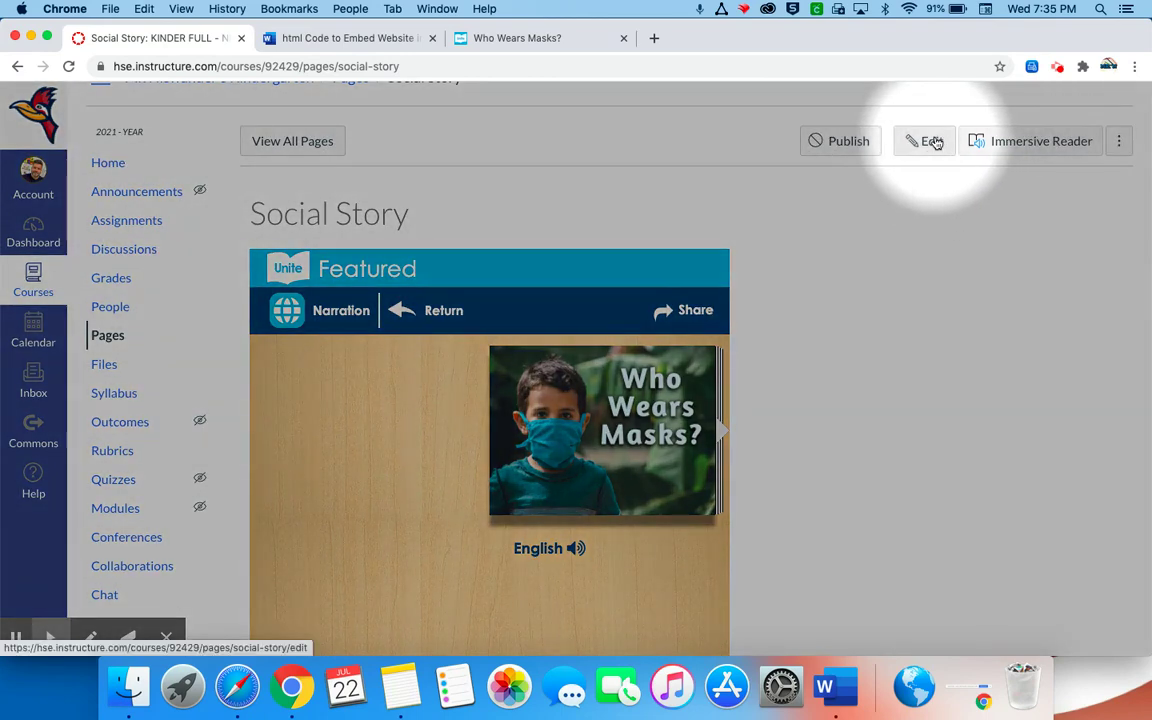
Step: Edit the page in HTML and change the iframe to width 900 and height 600
click(933, 142)
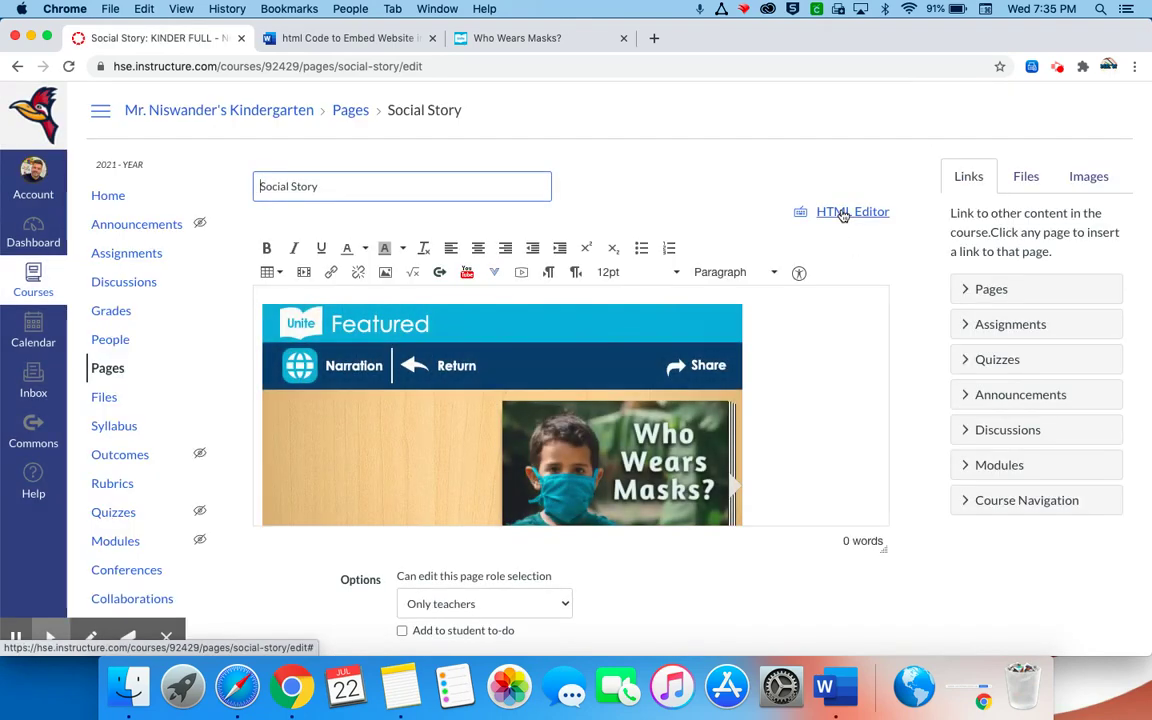
click(844, 214)
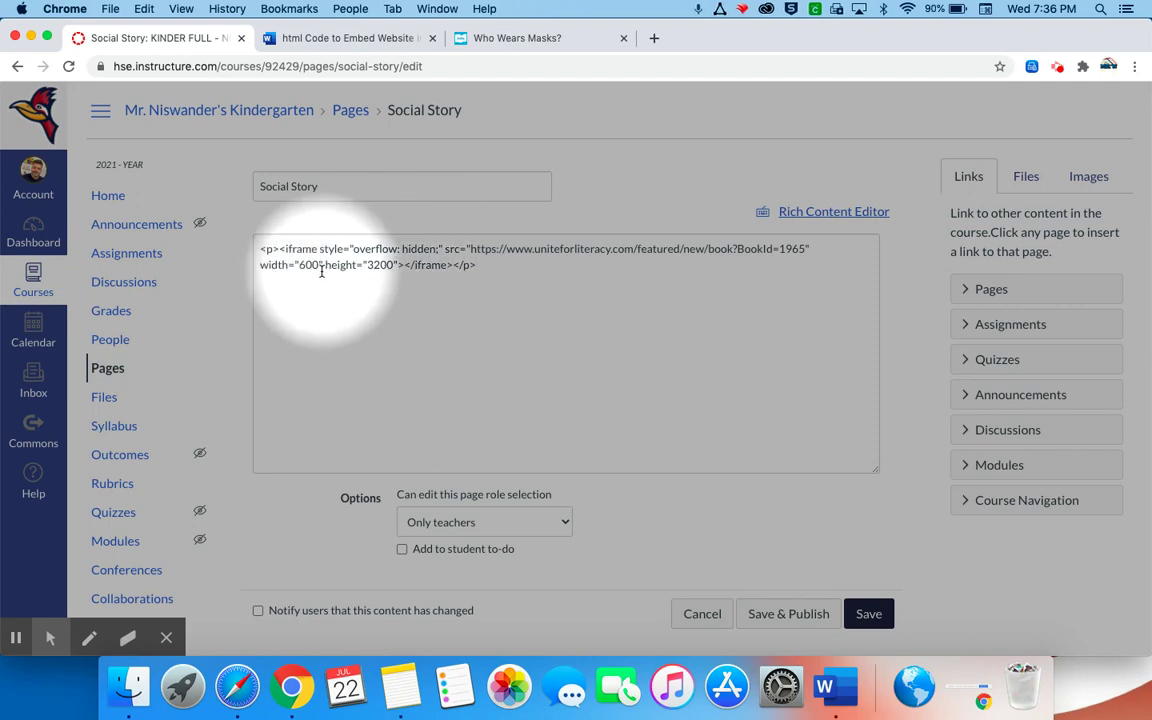
drag(316, 266, 297, 268)
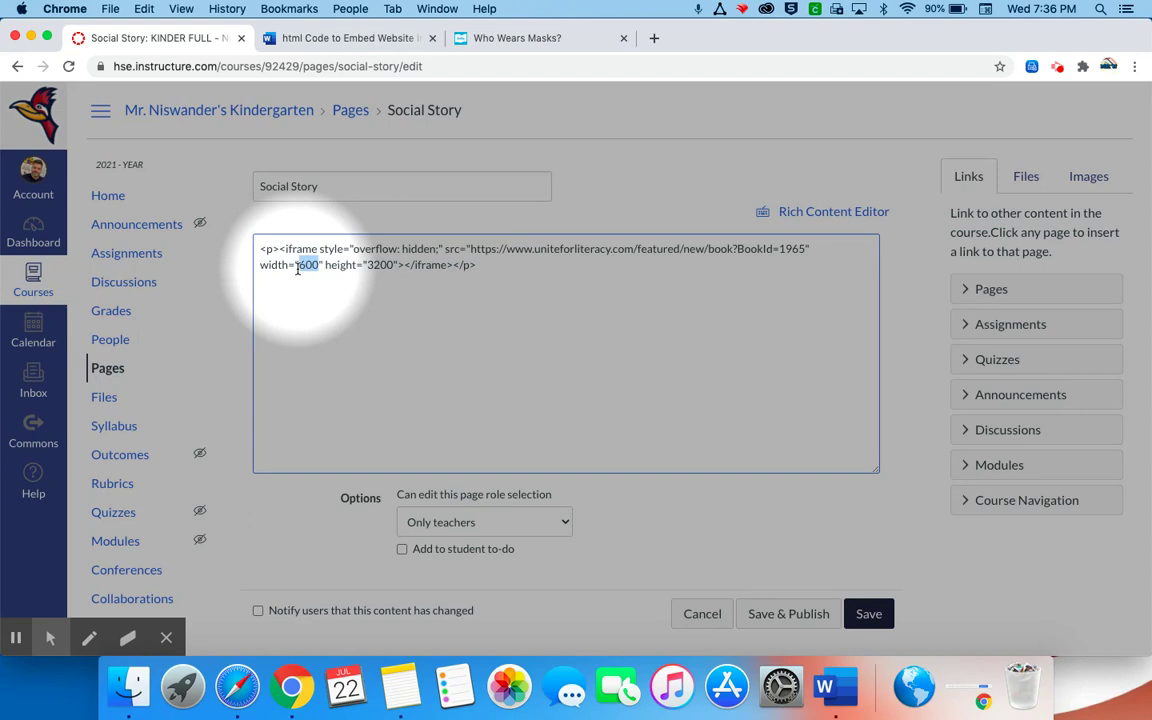
text(90)
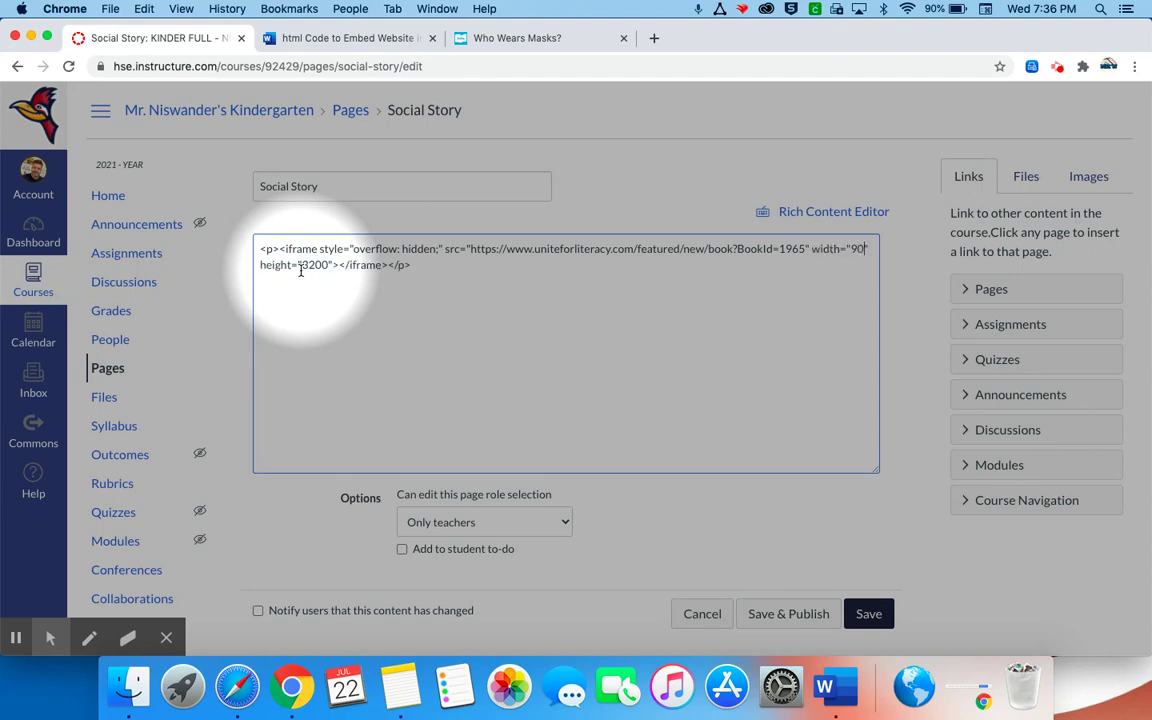
text(0)
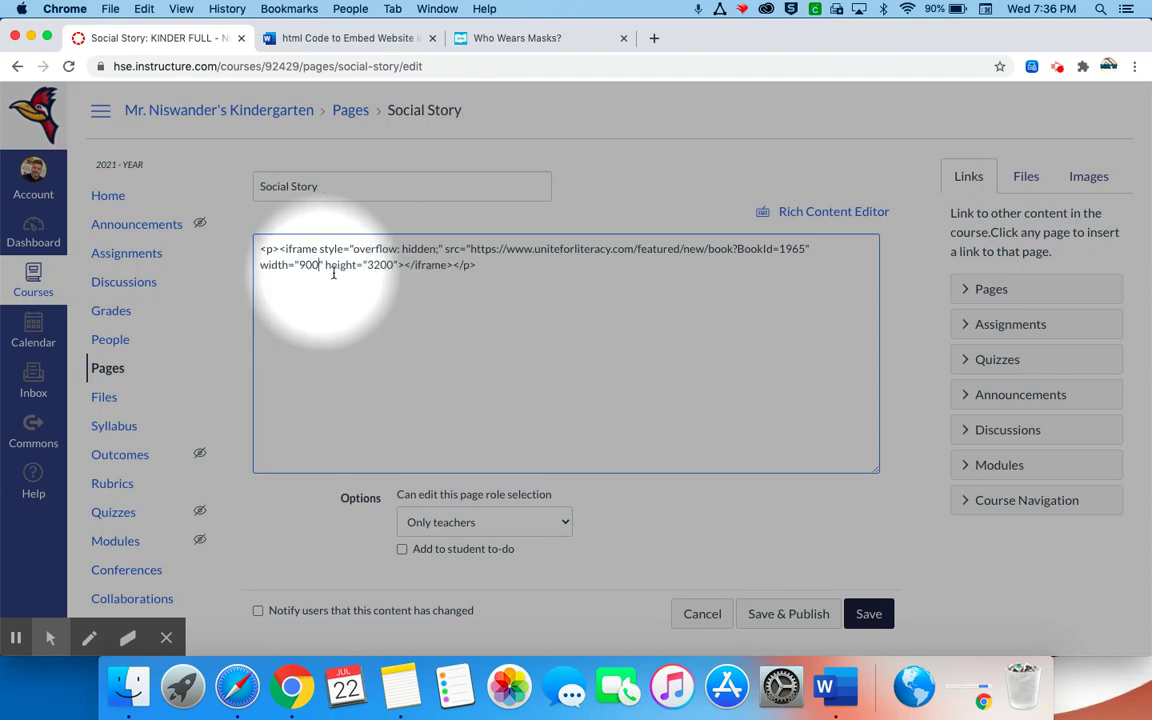
click(391, 265)
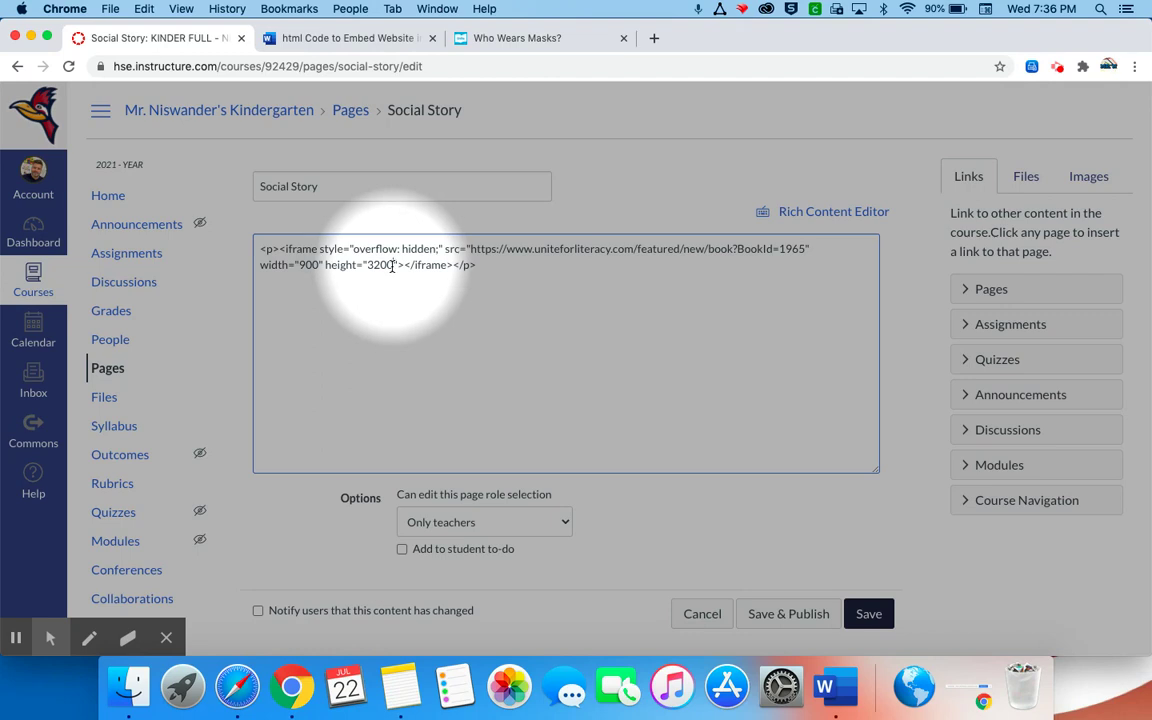
drag(391, 265, 368, 265)
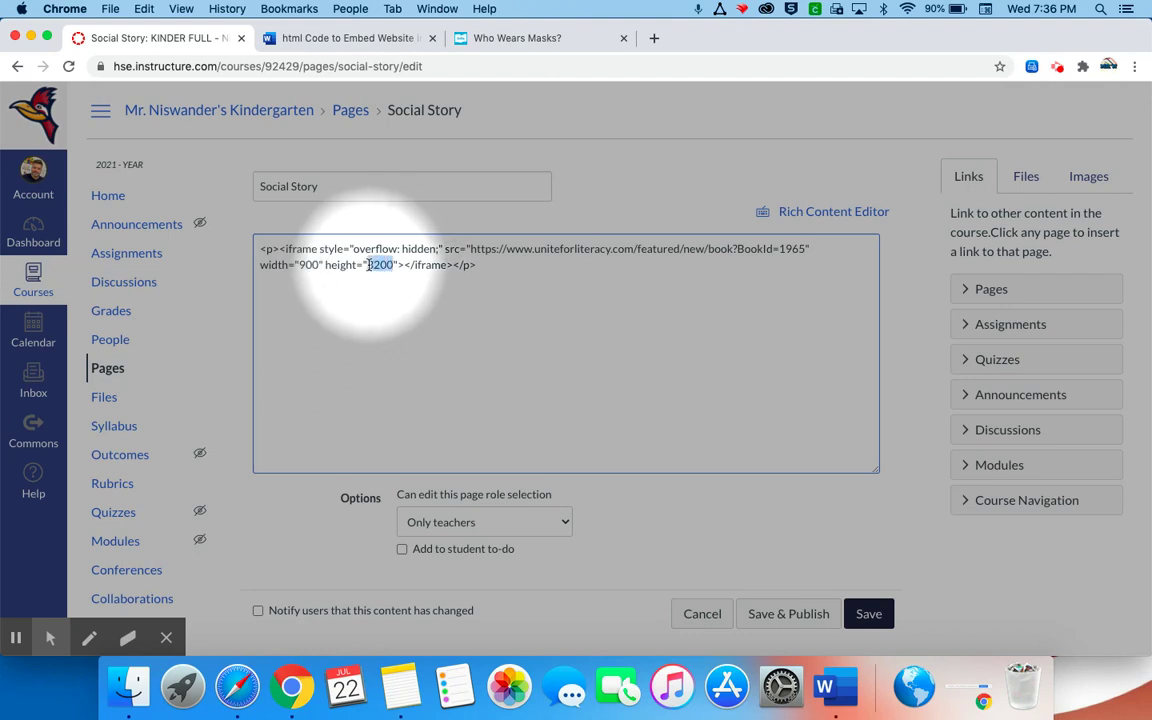
text(600)
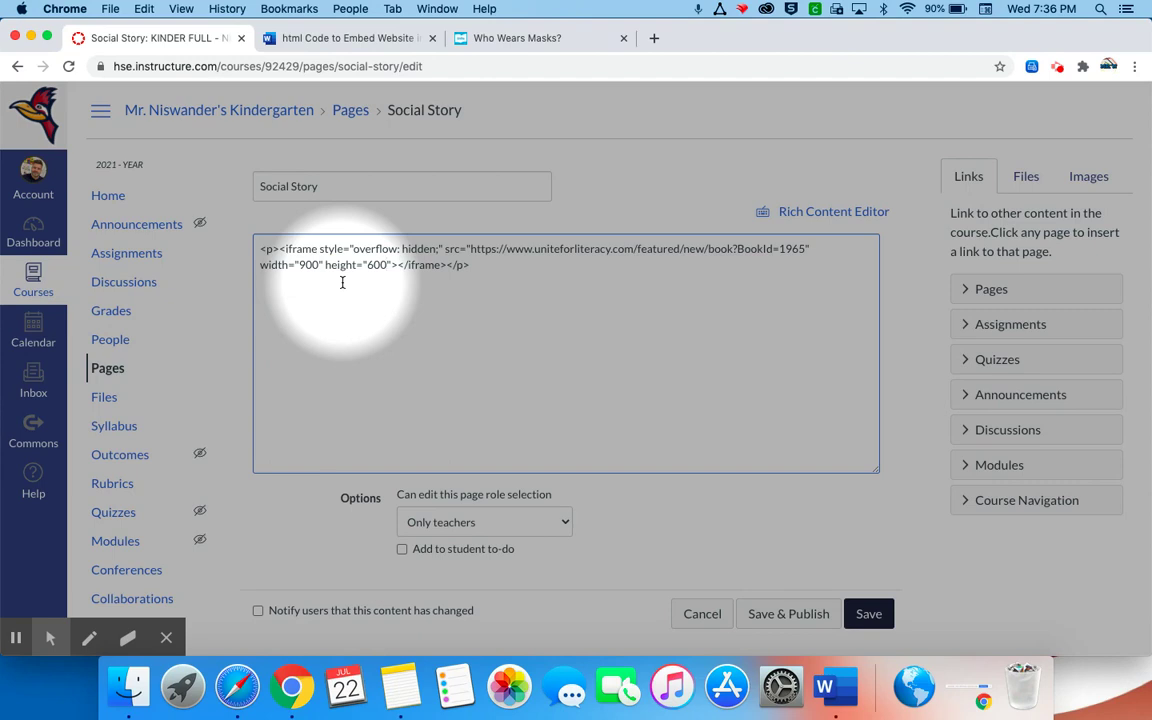
Step: Save the page, scroll to the wider embedded book, and play its English narration
click(866, 614)
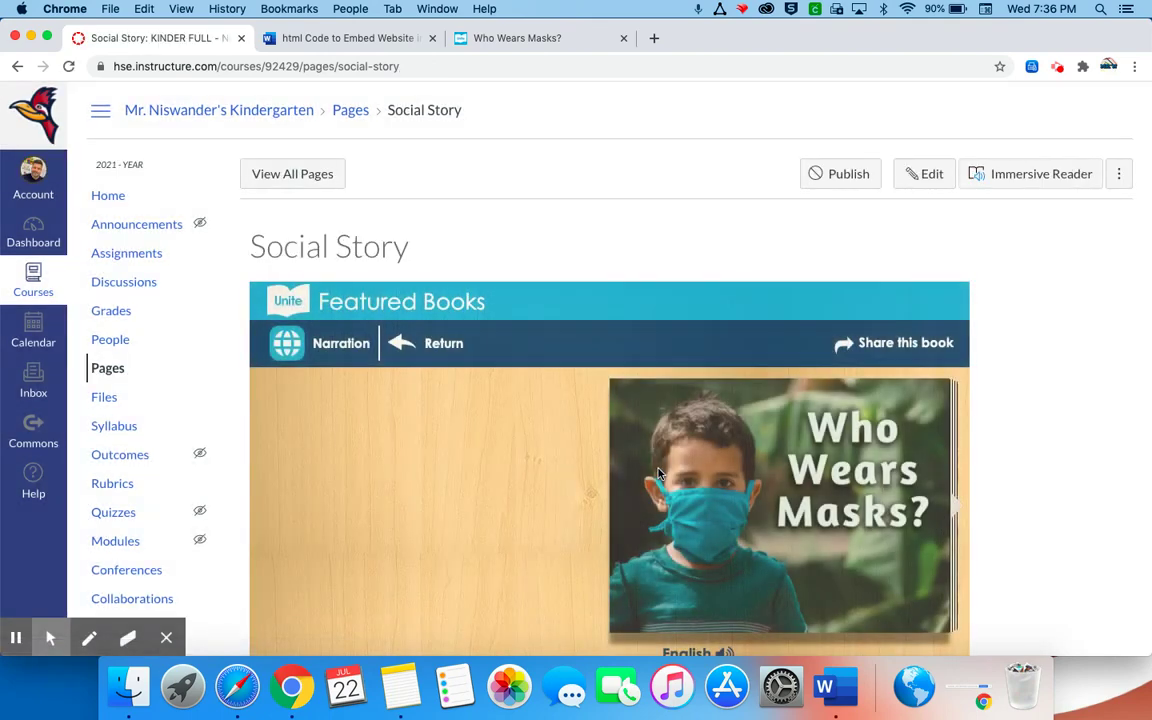
scroll(658, 474, down, 3)
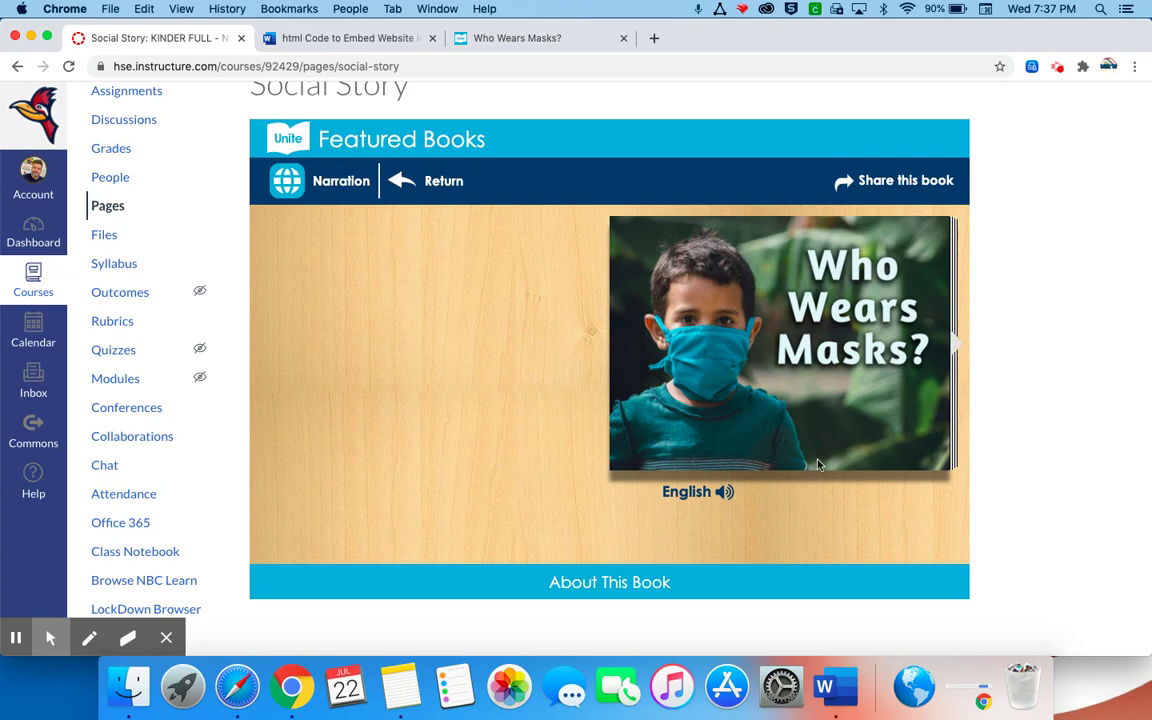
click(718, 496)
Step: Turn through the embedded book's pages to its final Read more! page
click(955, 345)
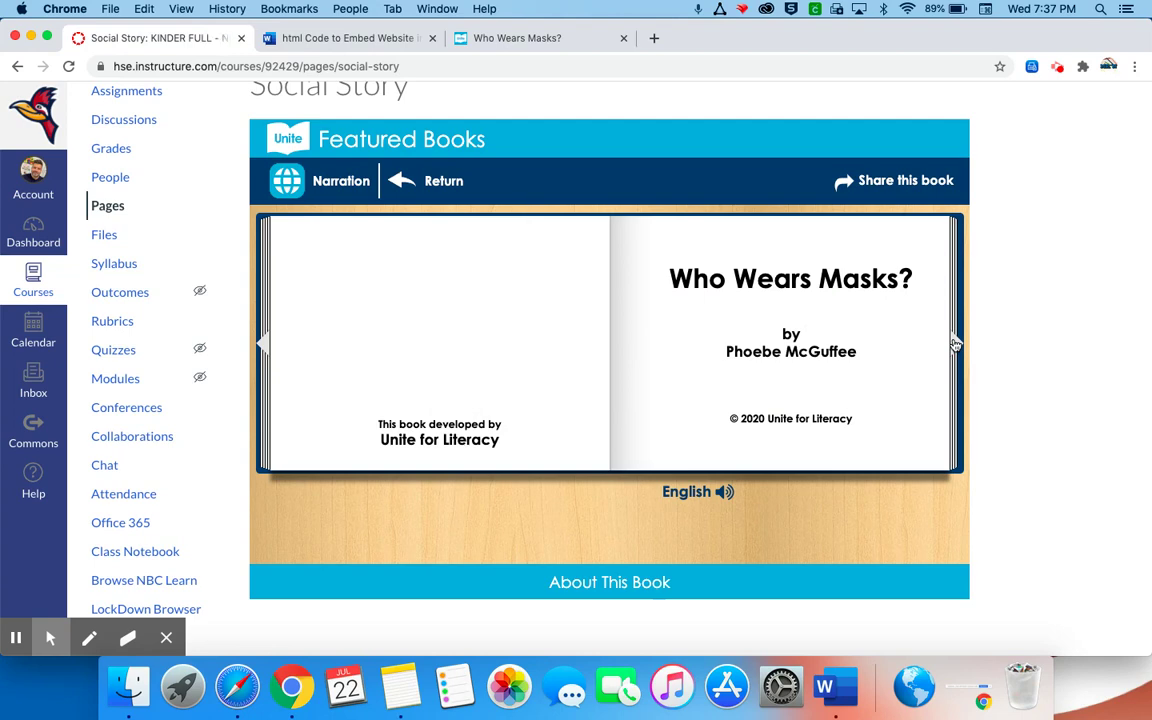
click(955, 344)
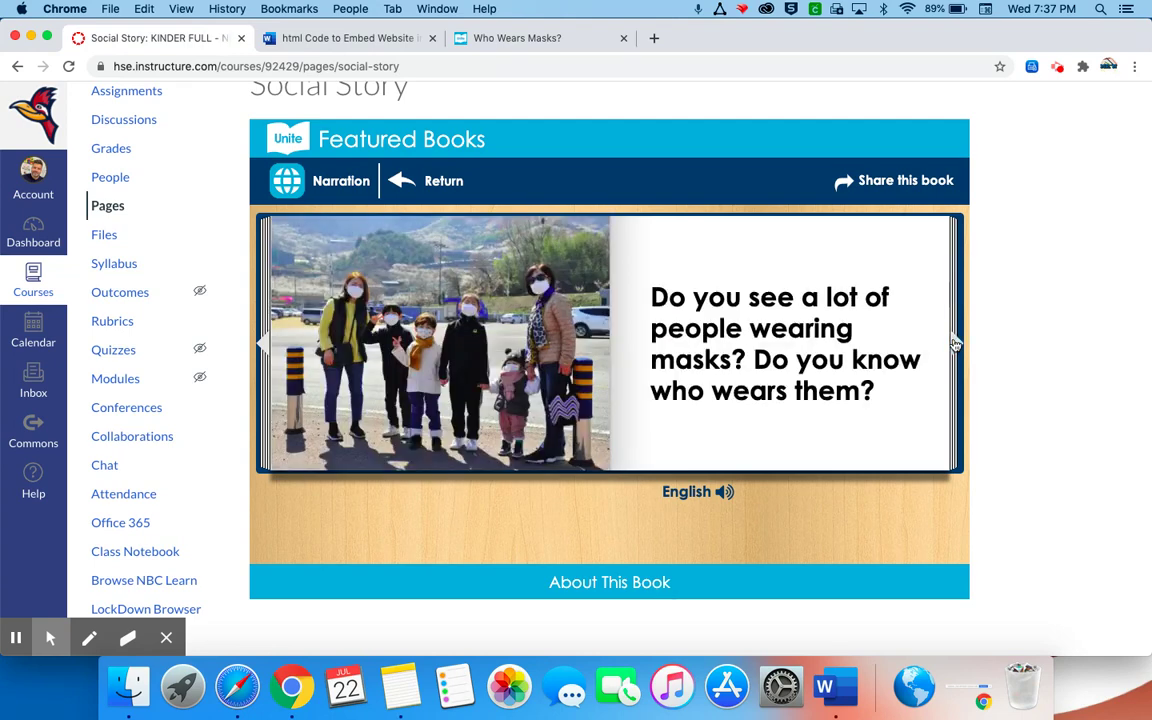
click(955, 344)
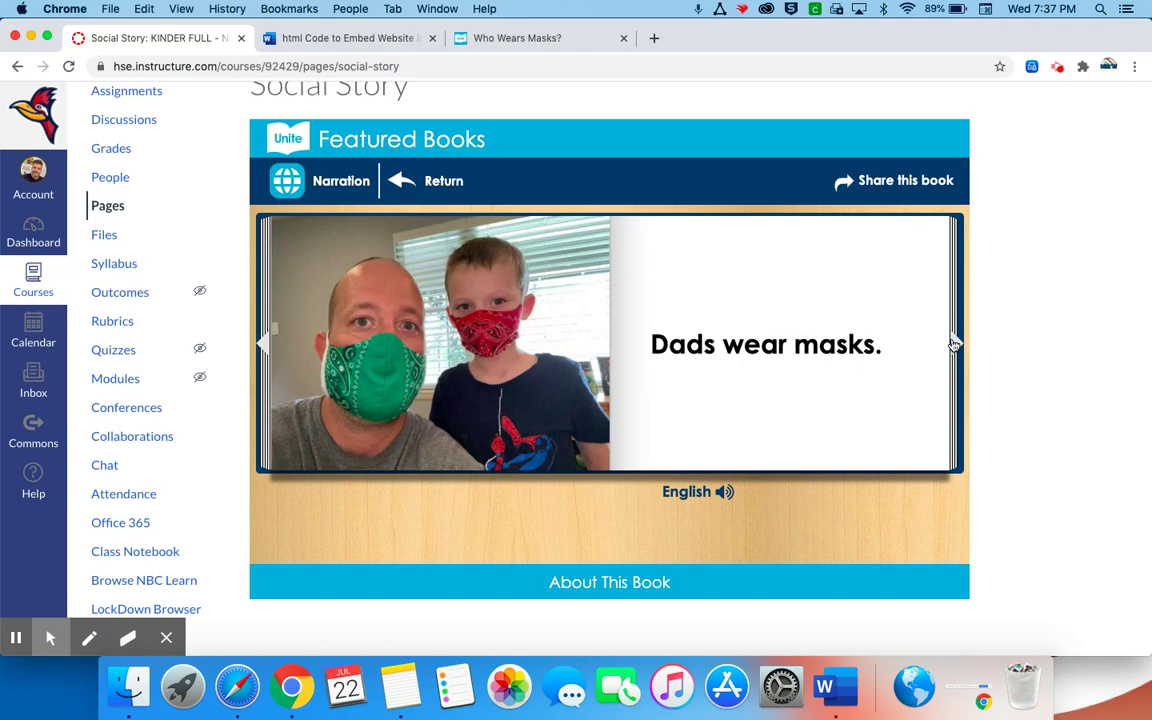
click(955, 344)
click(955, 344)
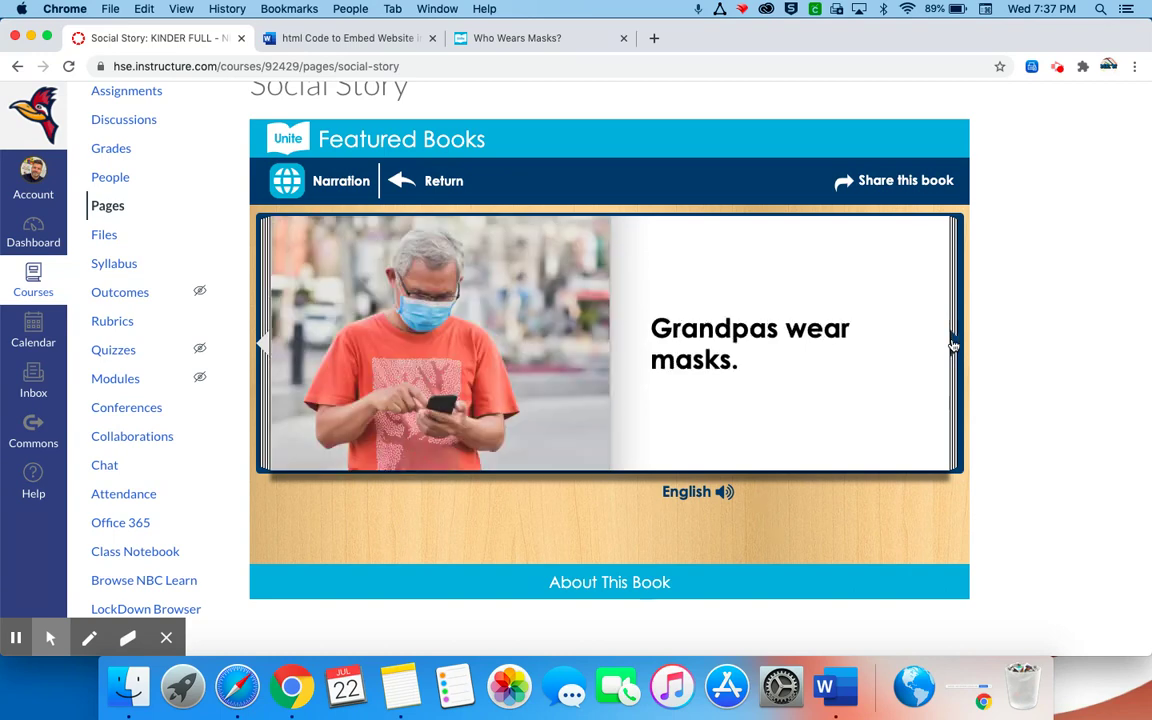
click(955, 344)
click(955, 344)
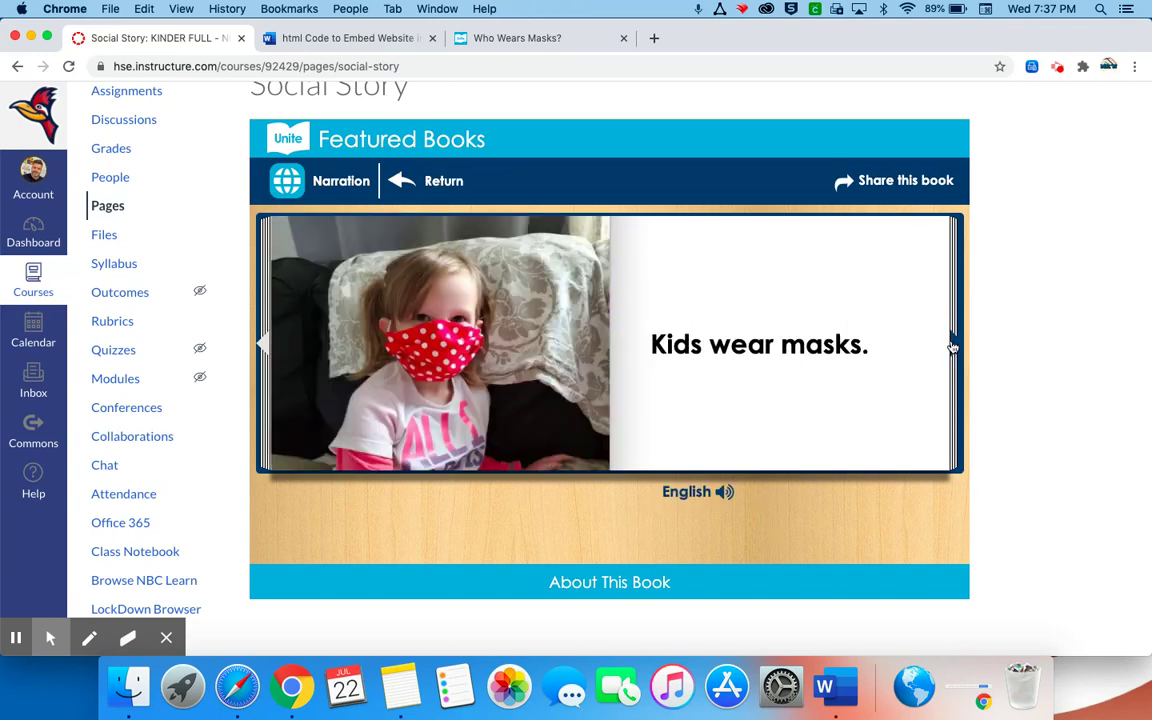
click(954, 346)
click(953, 346)
click(953, 346)
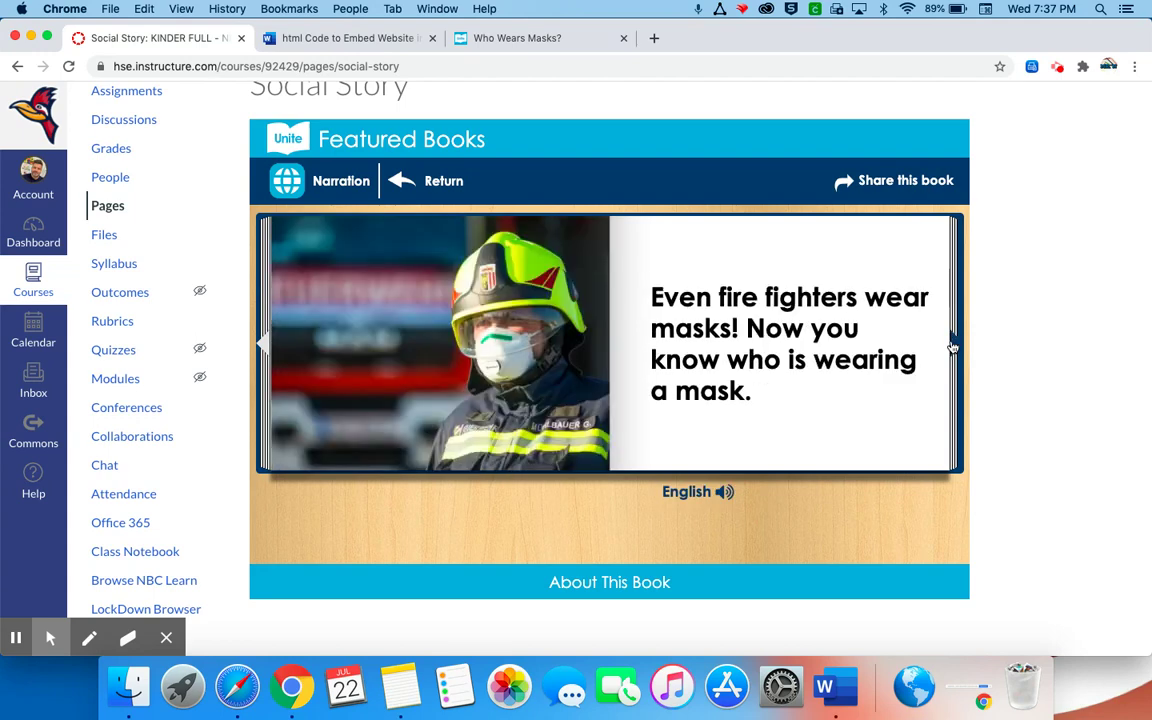
click(953, 346)
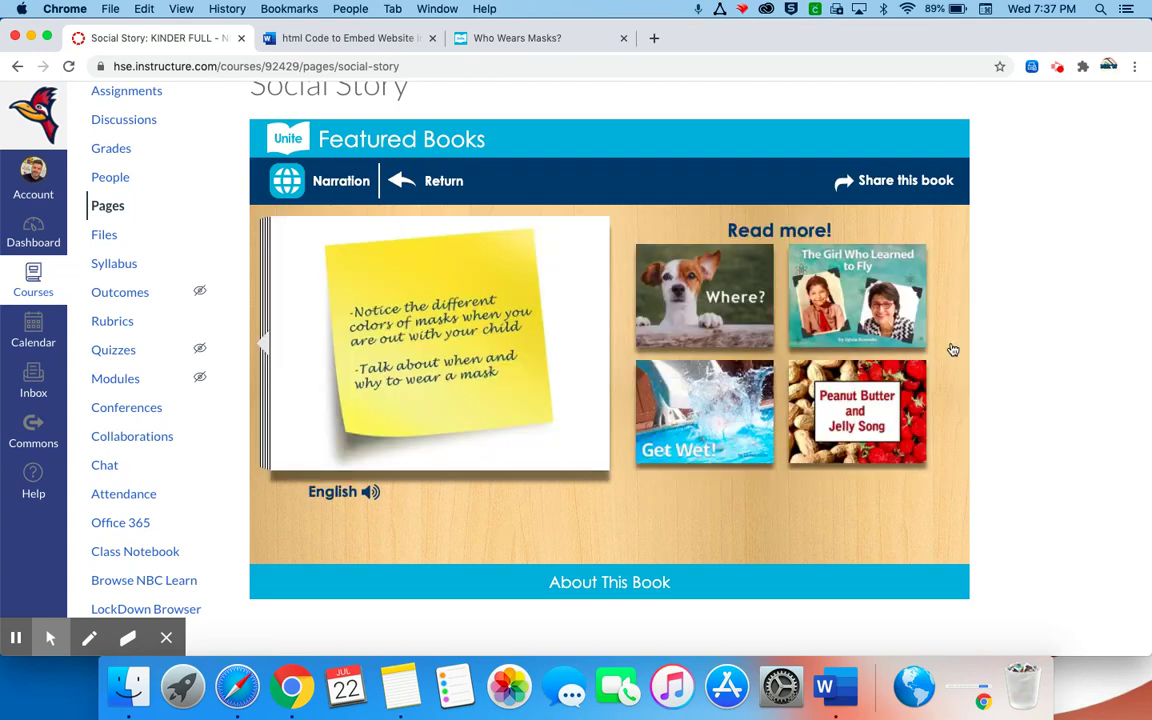
scroll(951, 350, up, 3)
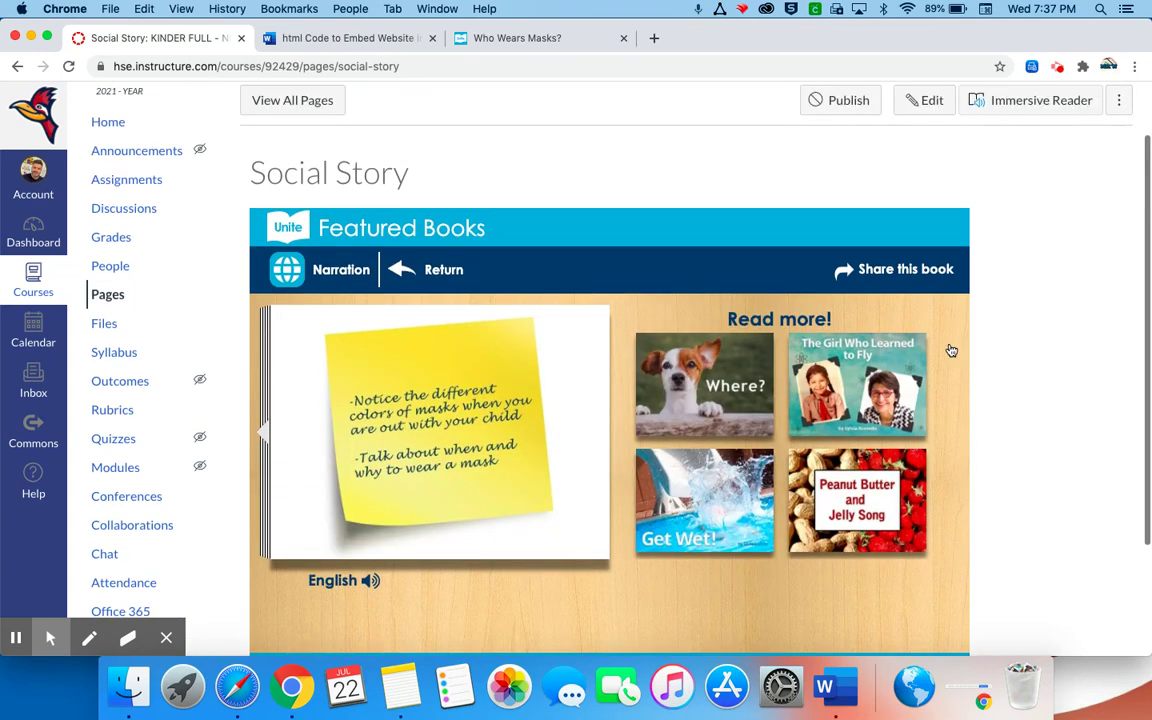